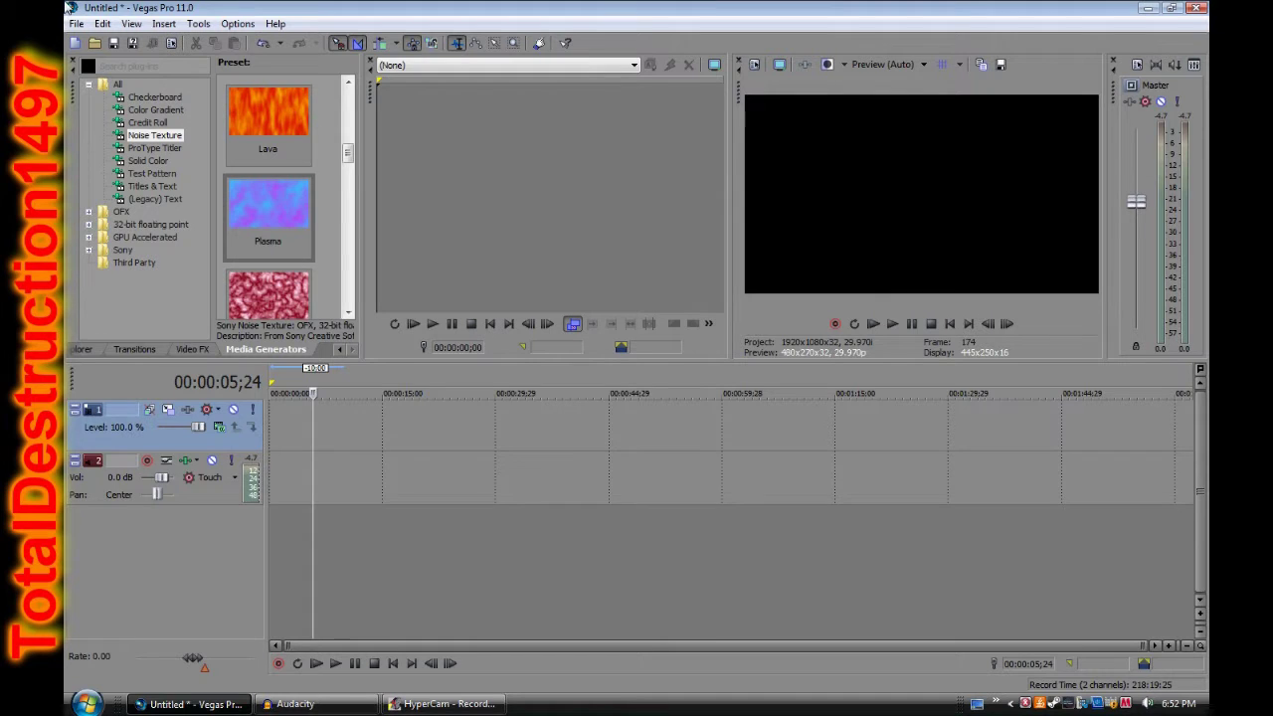
# Add the Plasma Noise Texture generator preset to video track 1.
pyautogui.moveTo(348, 152); pyautogui.dragTo(348, 96)
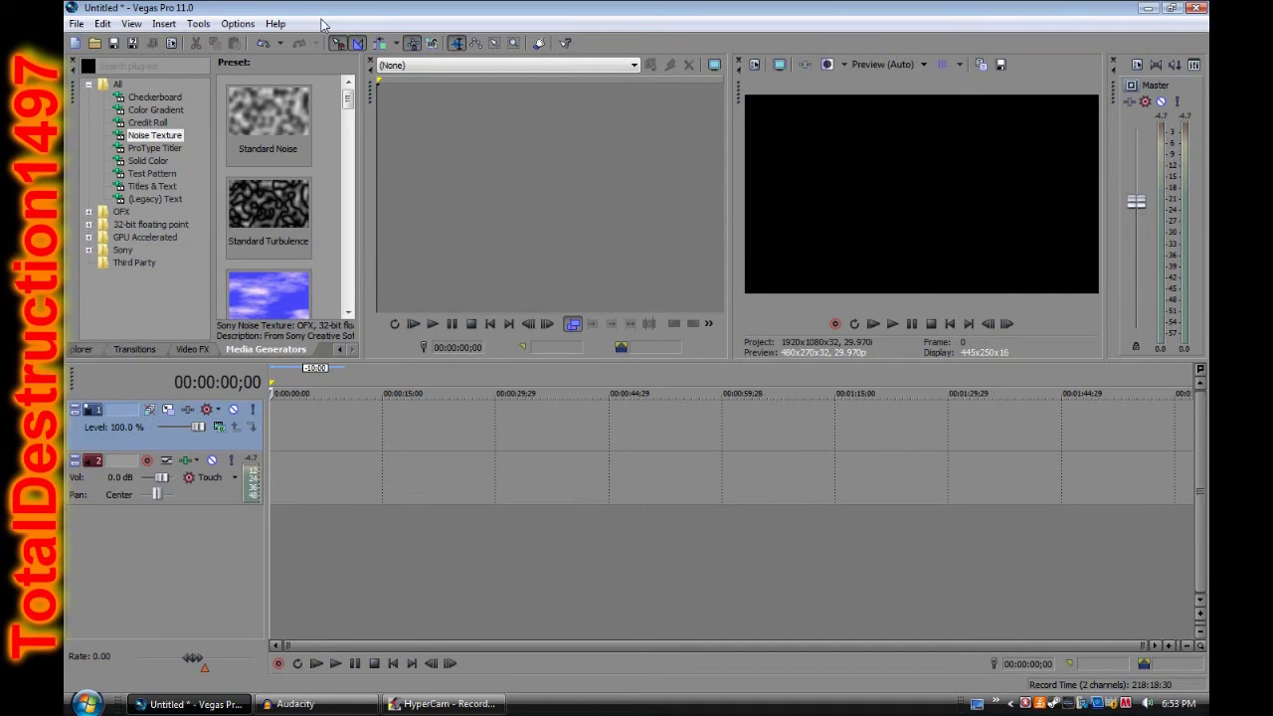
pyautogui.moveTo(347, 100)
pyautogui.mouseDown()
pyautogui.moveTo(372, 284)
pyautogui.moveTo(348, 94)
pyautogui.mouseUp()
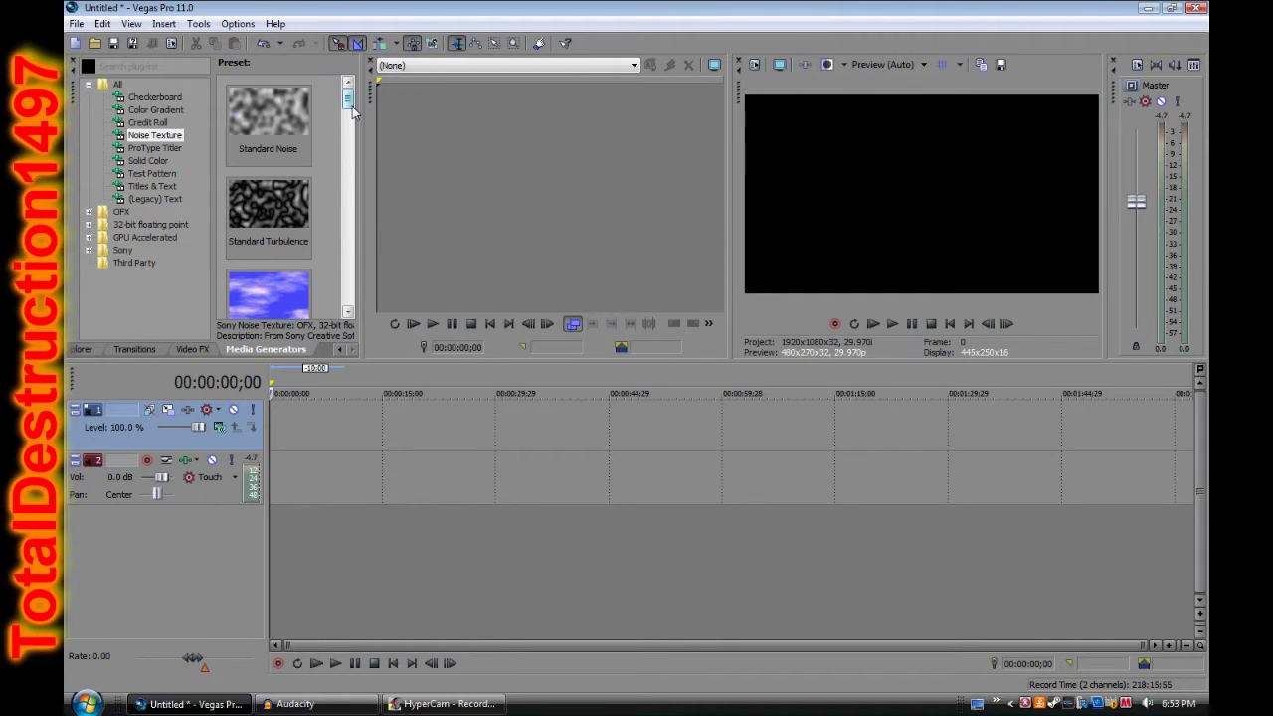
pyautogui.scroll(-5, 353, 139)
pyautogui.scroll(5, 358, 151)
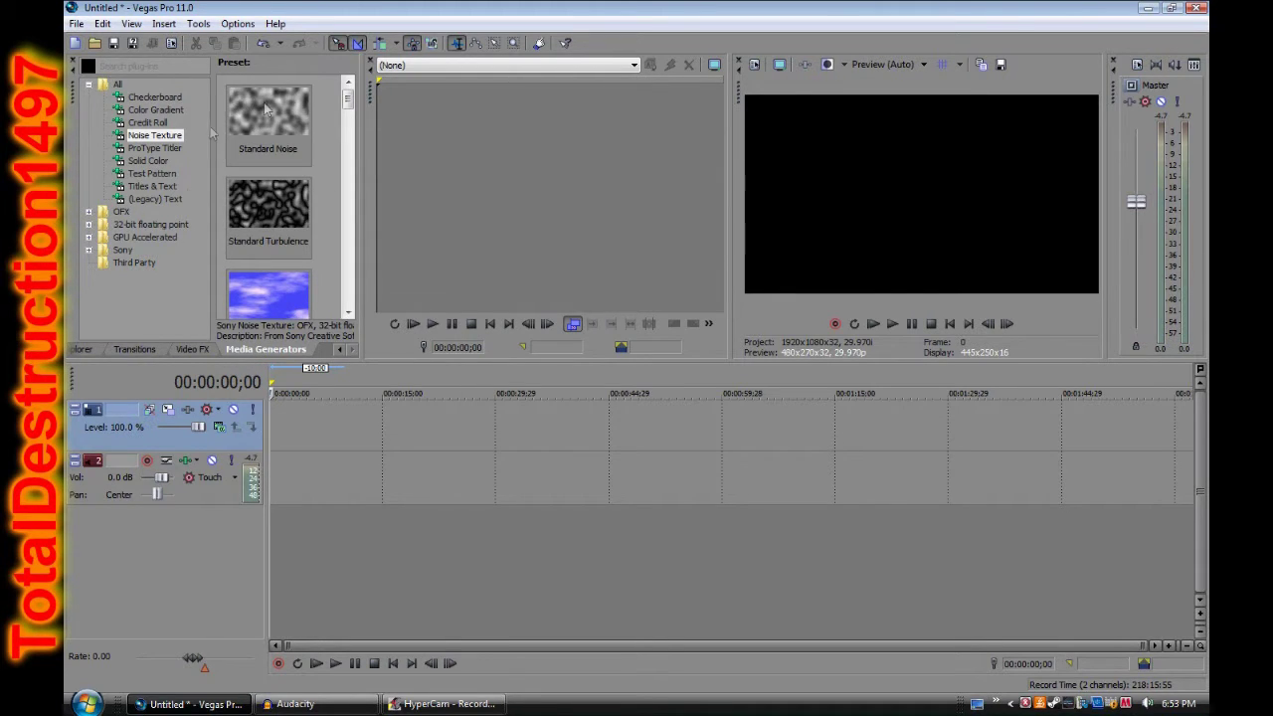
pyautogui.hotkey('alt', 'i')
pyautogui.click(103, 8)
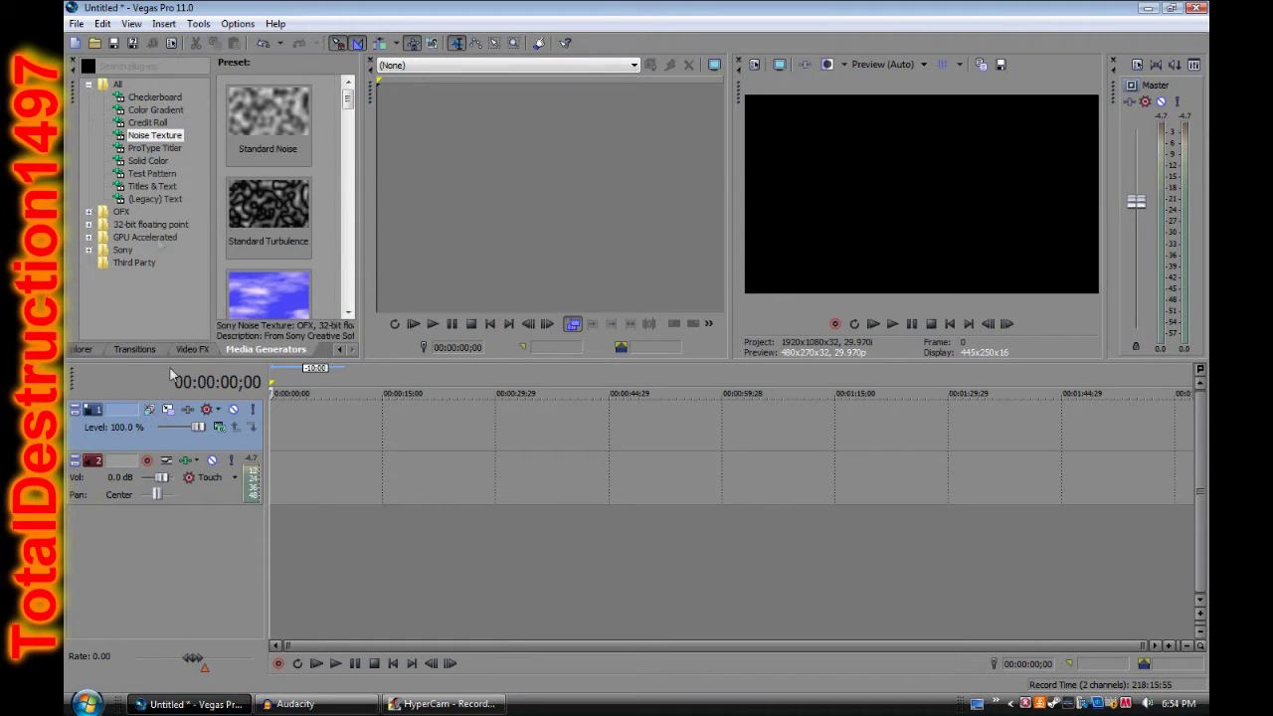
pyautogui.click(80, 350)
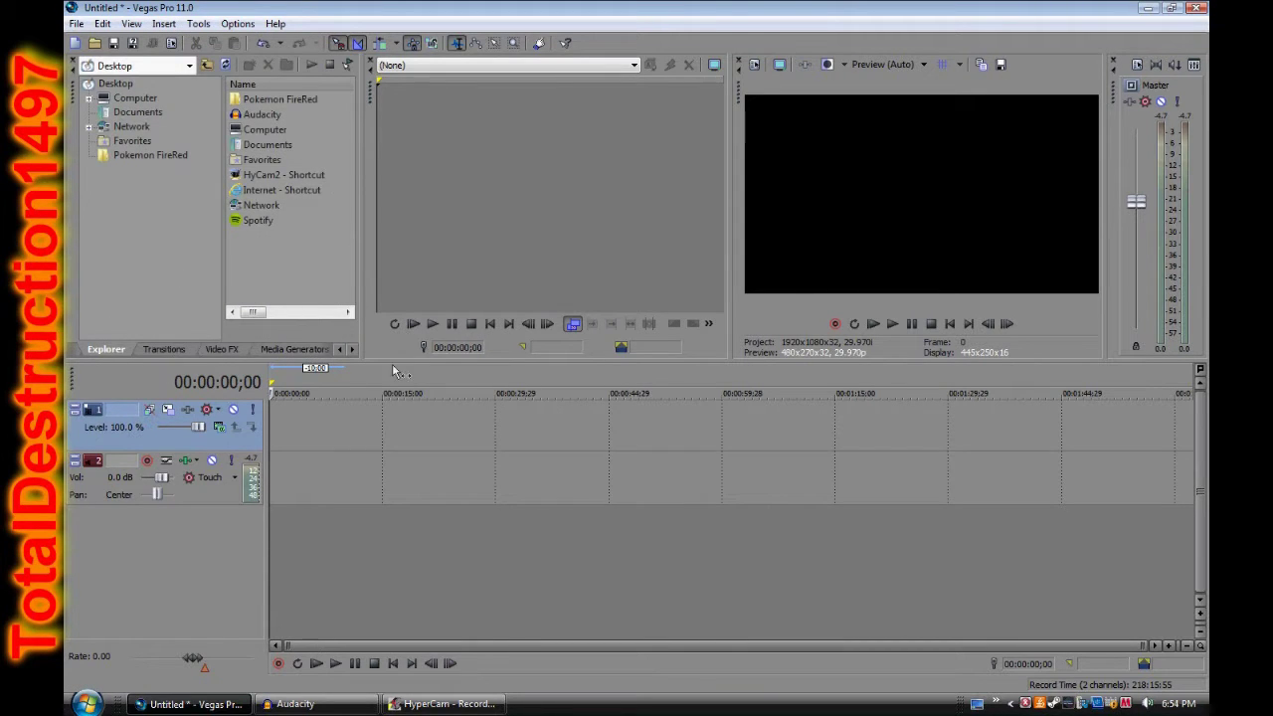
pyautogui.click(286, 350)
pyautogui.moveTo(355, 107); pyautogui.dragTo(352, 162)
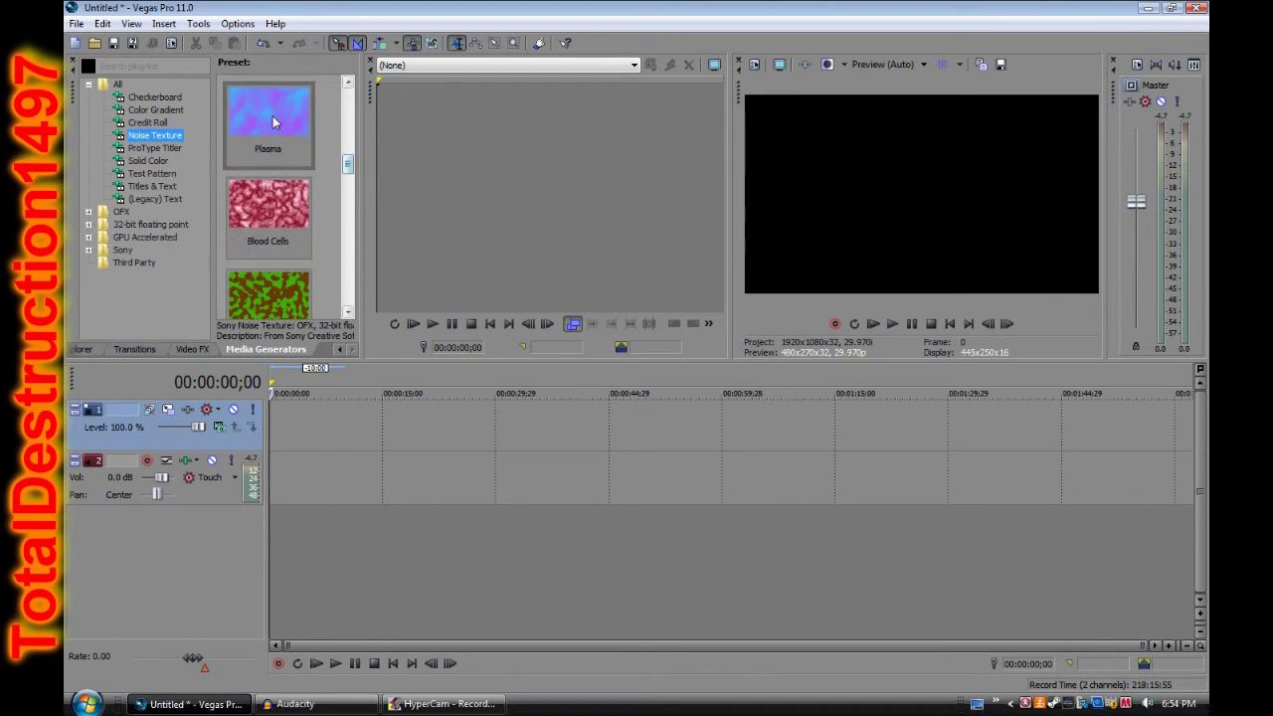
pyautogui.moveTo(273, 115); pyautogui.dragTo(278, 427)
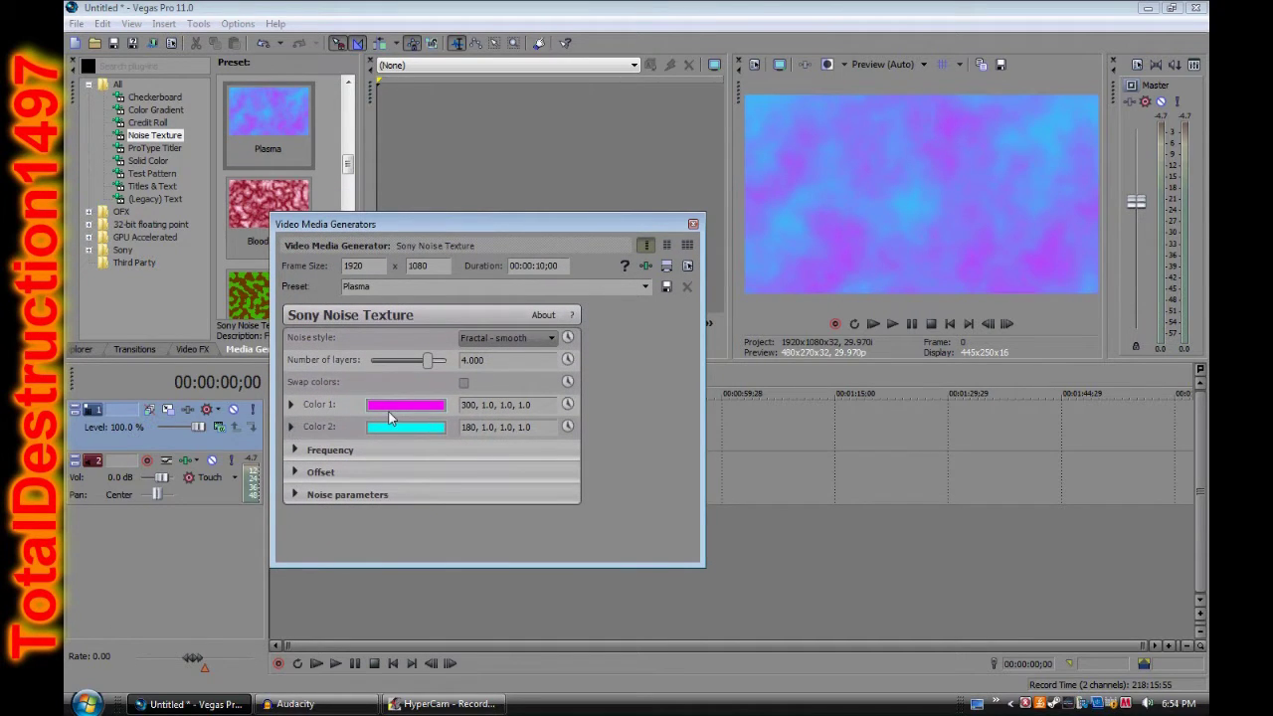
# Set the noise Color 1 to near-white and Color 2 to black.
pyautogui.click(389, 412)
pyautogui.click(300, 446)
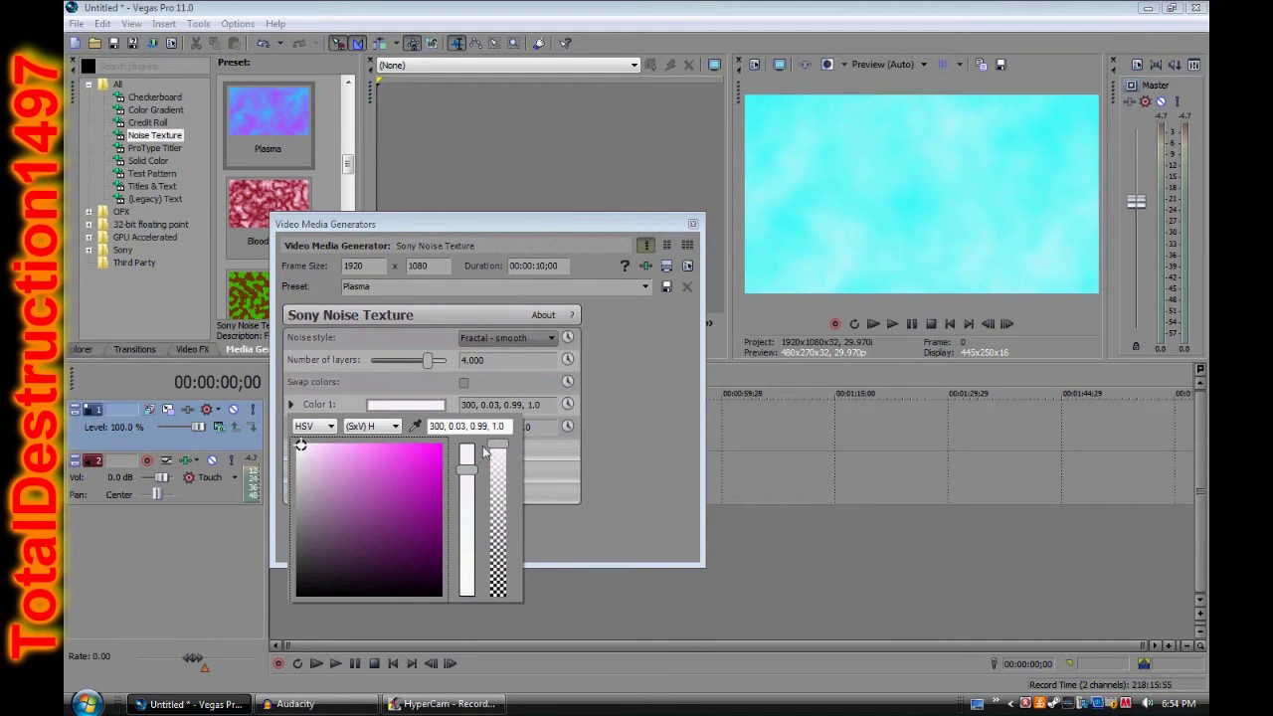
pyautogui.click(629, 459)
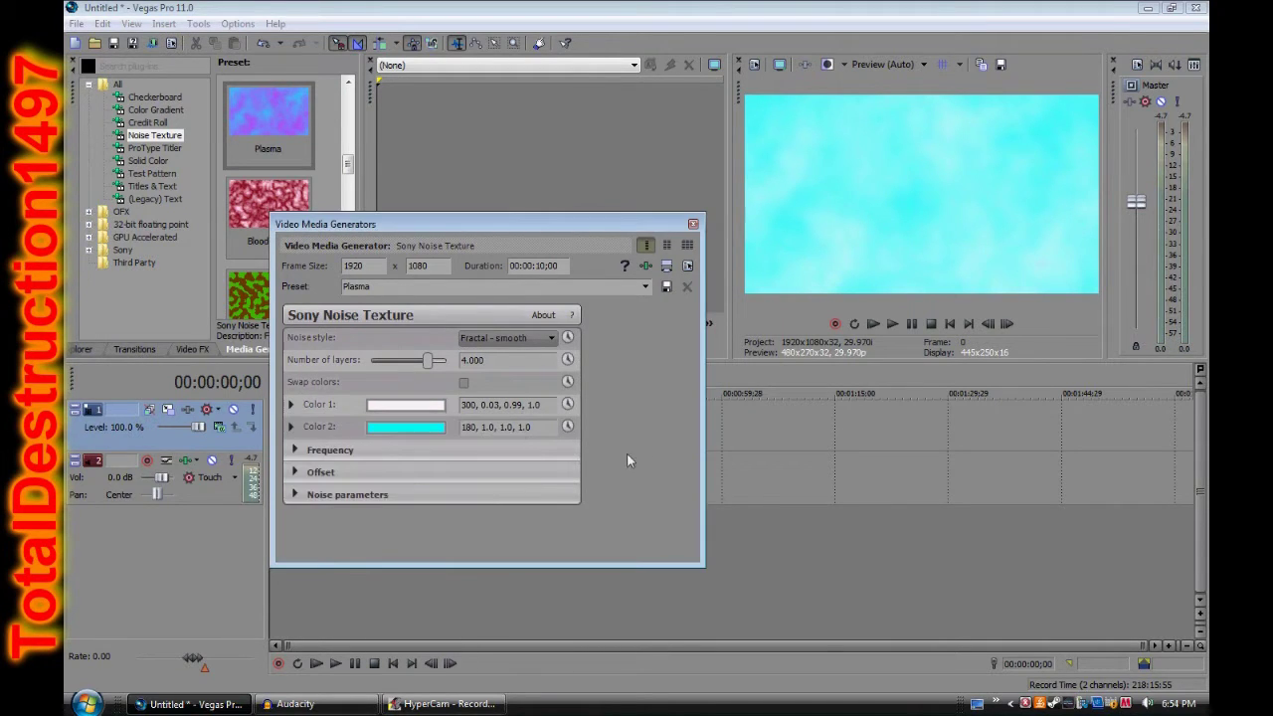
pyautogui.click(406, 427)
pyautogui.moveTo(408, 486); pyautogui.dragTo(250, 661)
pyautogui.click(636, 500)
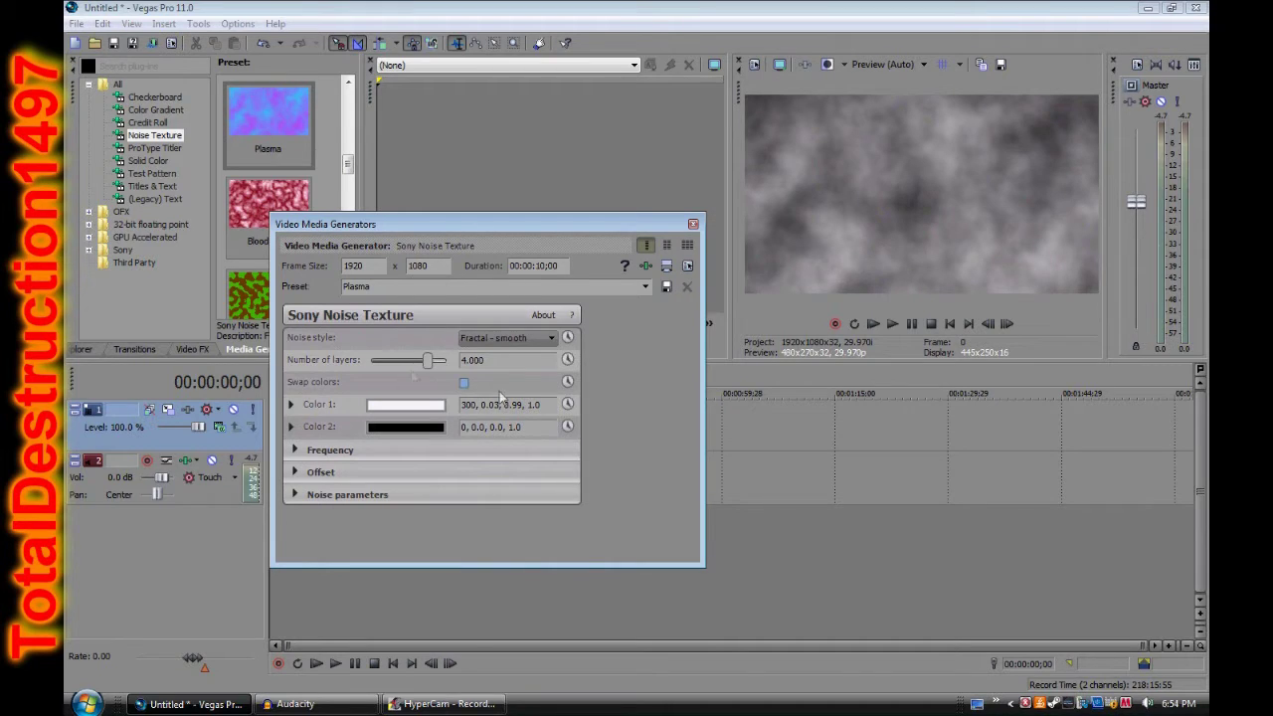
# Expand the noise texture's Frequency and Offset settings.
pyautogui.click(295, 449)
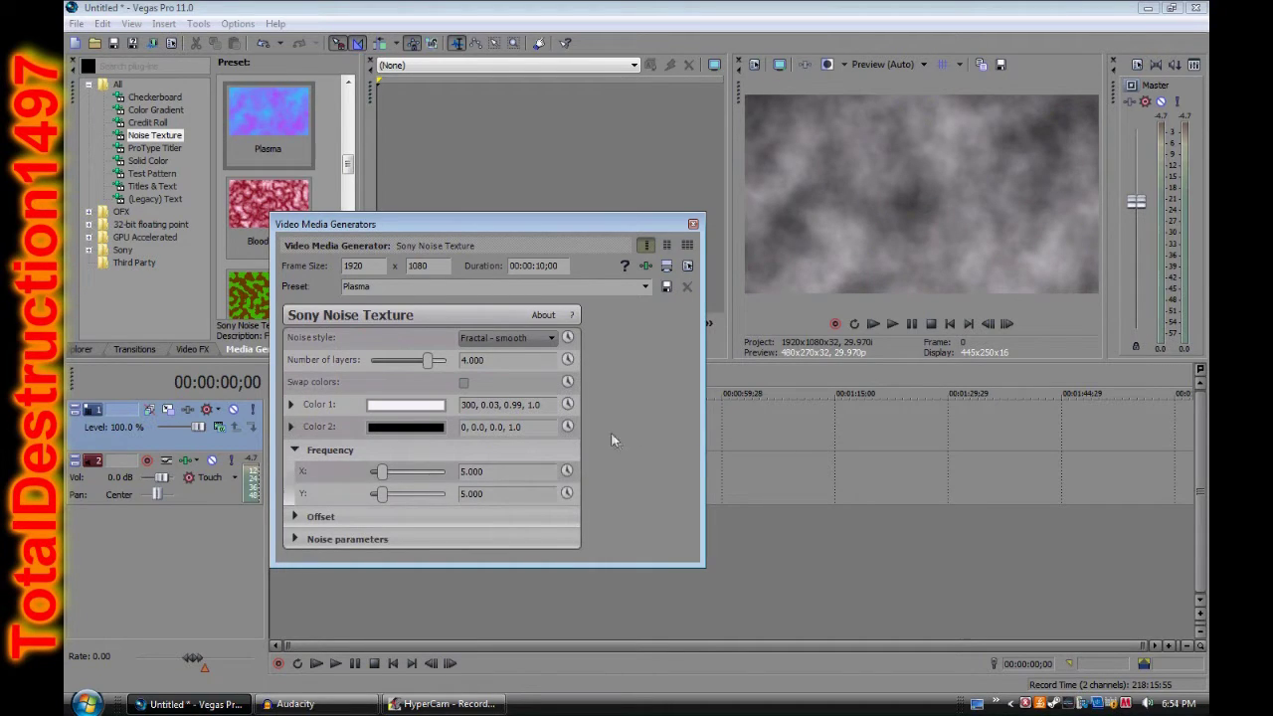
pyautogui.click(295, 517)
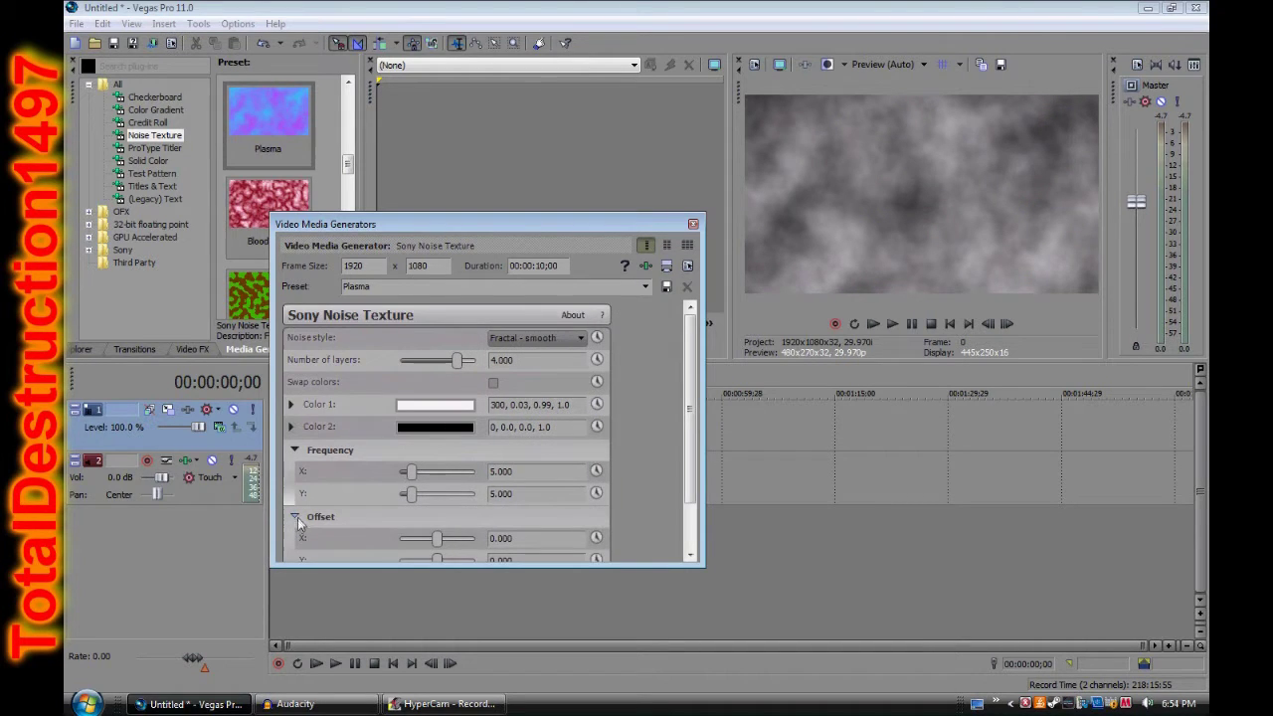
pyautogui.scroll(-1, 517, 487)
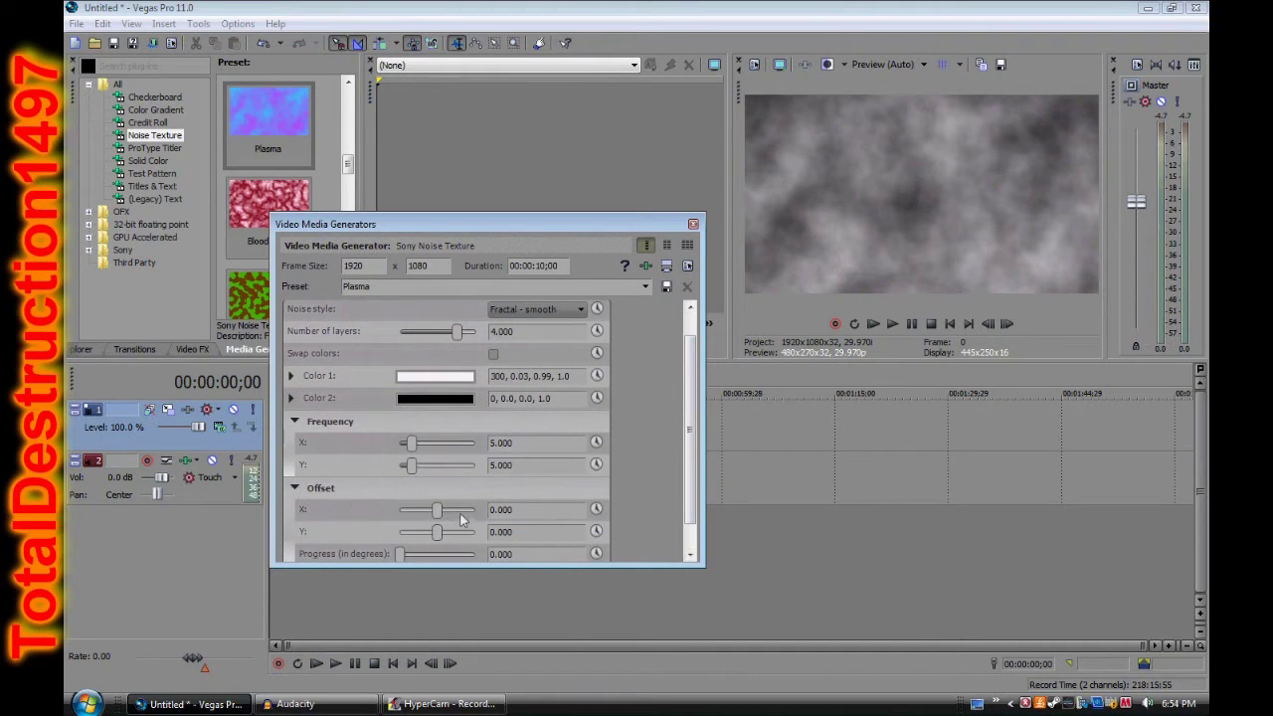
pyautogui.scroll(-1, 682, 430)
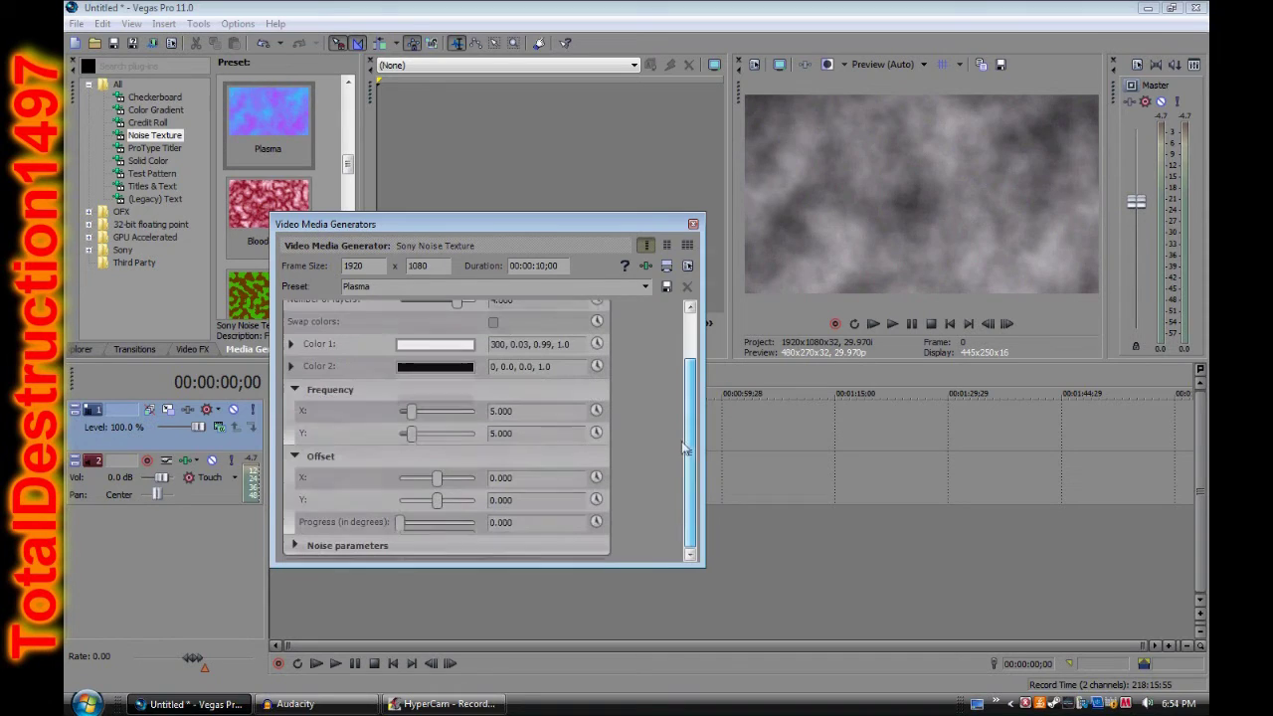
# Import FILE0001 and place its video on track 2 beneath the noise clip.
pyautogui.click(693, 225)
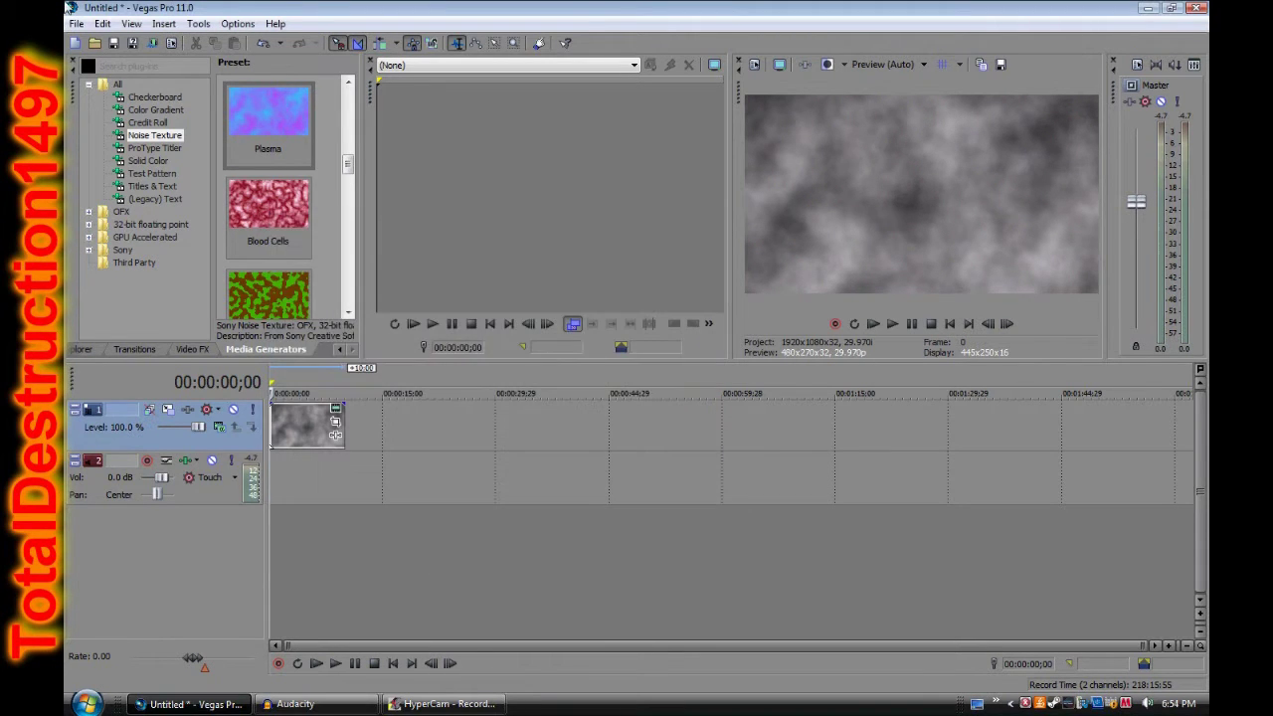
pyautogui.click(76, 23)
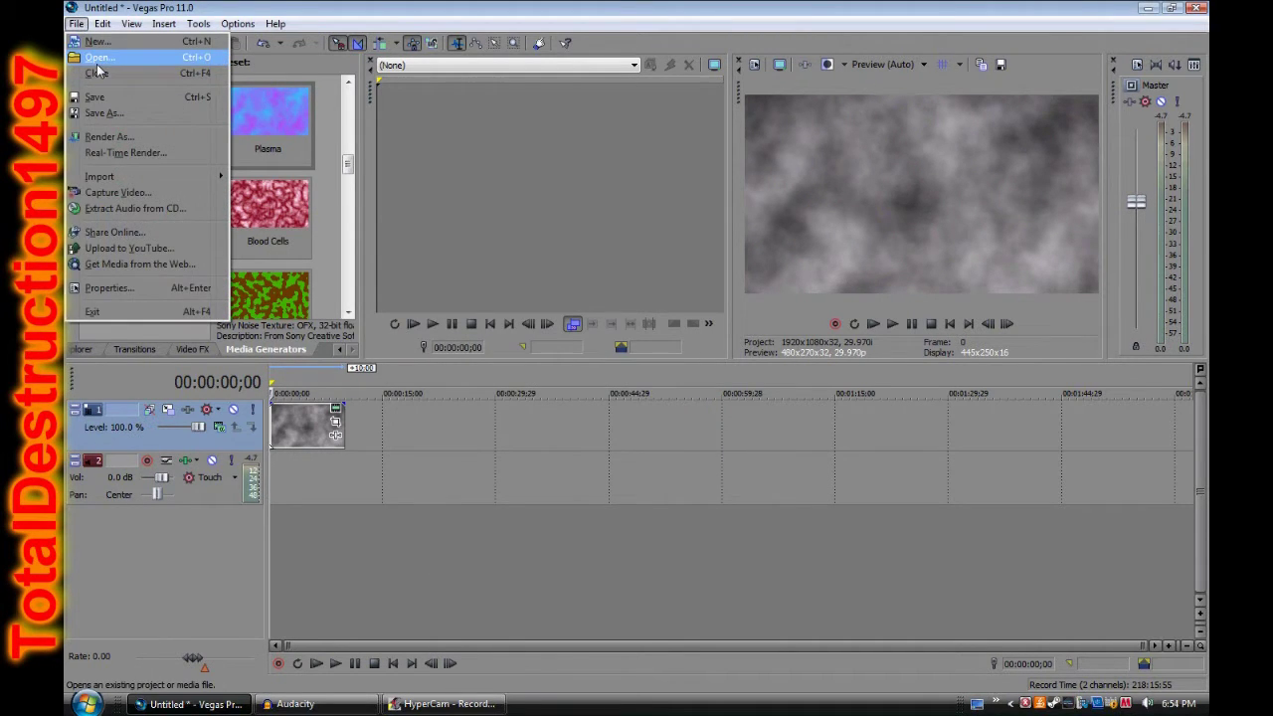
pyautogui.click(96, 60)
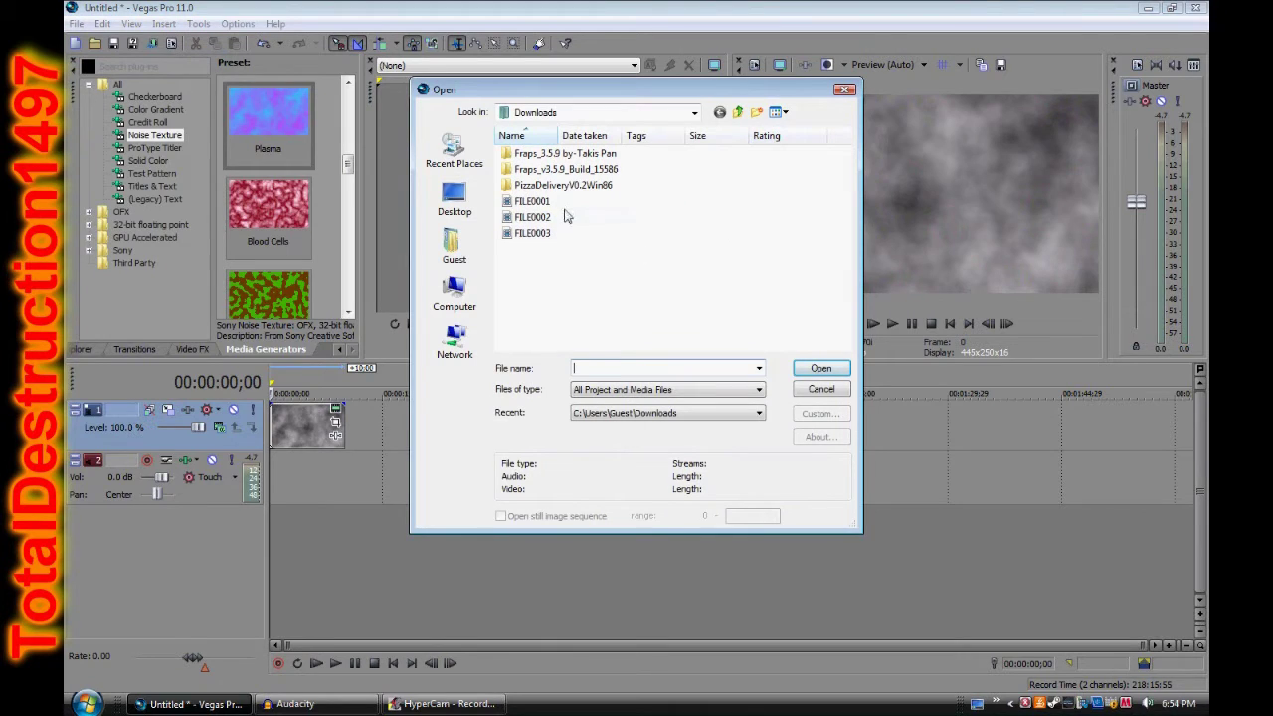
pyautogui.click(532, 201)
pyautogui.click(820, 368)
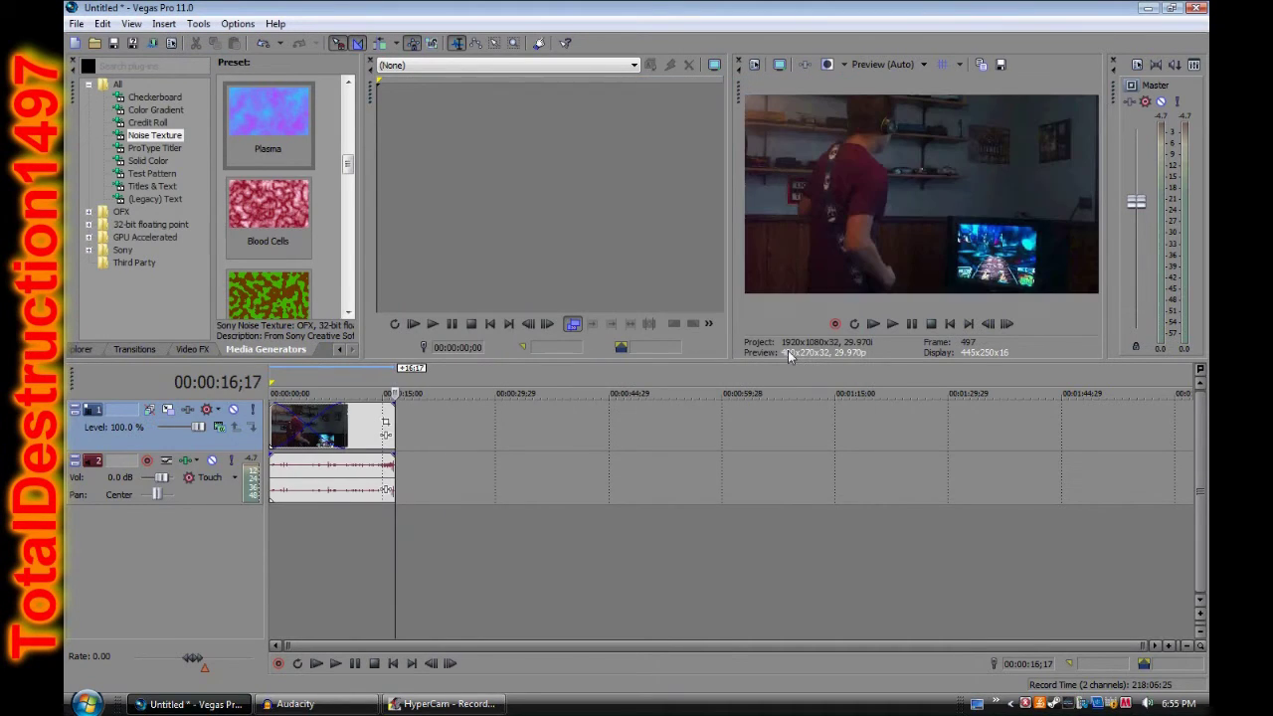
pyautogui.moveTo(343, 426); pyautogui.dragTo(365, 532)
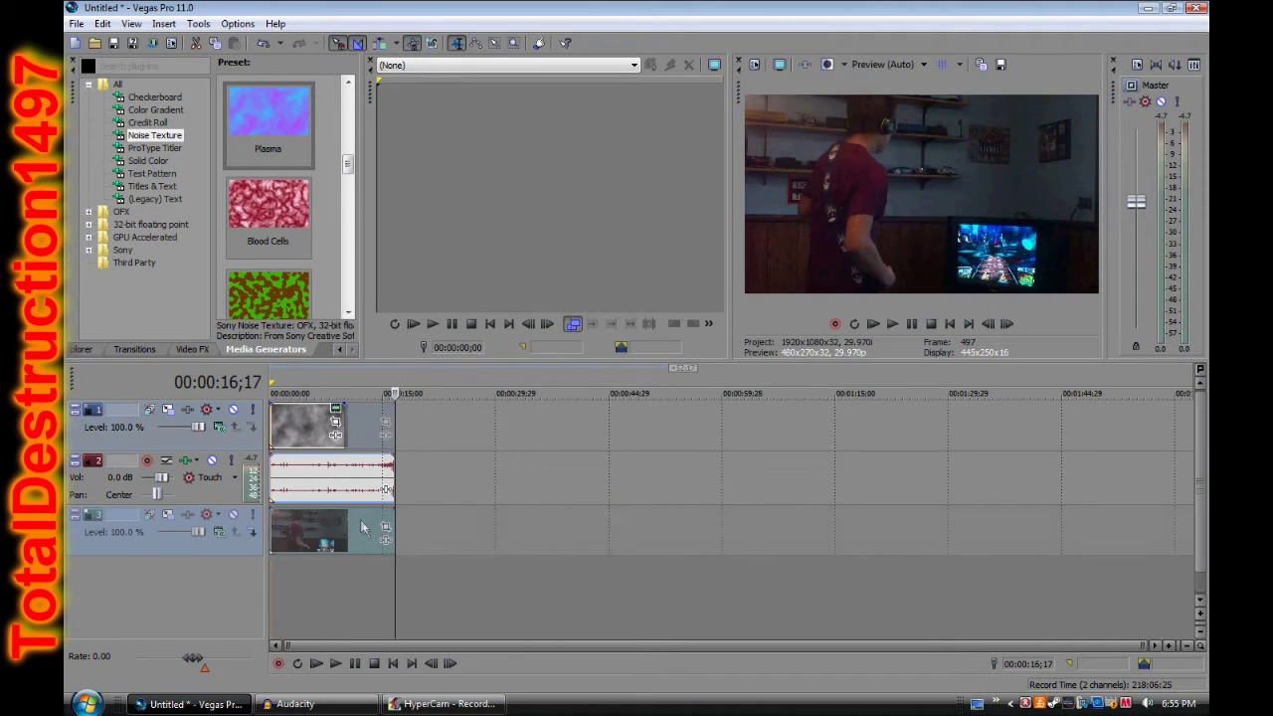
# Delete the audio track and trim the video clip to the noise clip's length.
pyautogui.rightClick(224, 507)
pyautogui.click(284, 249)
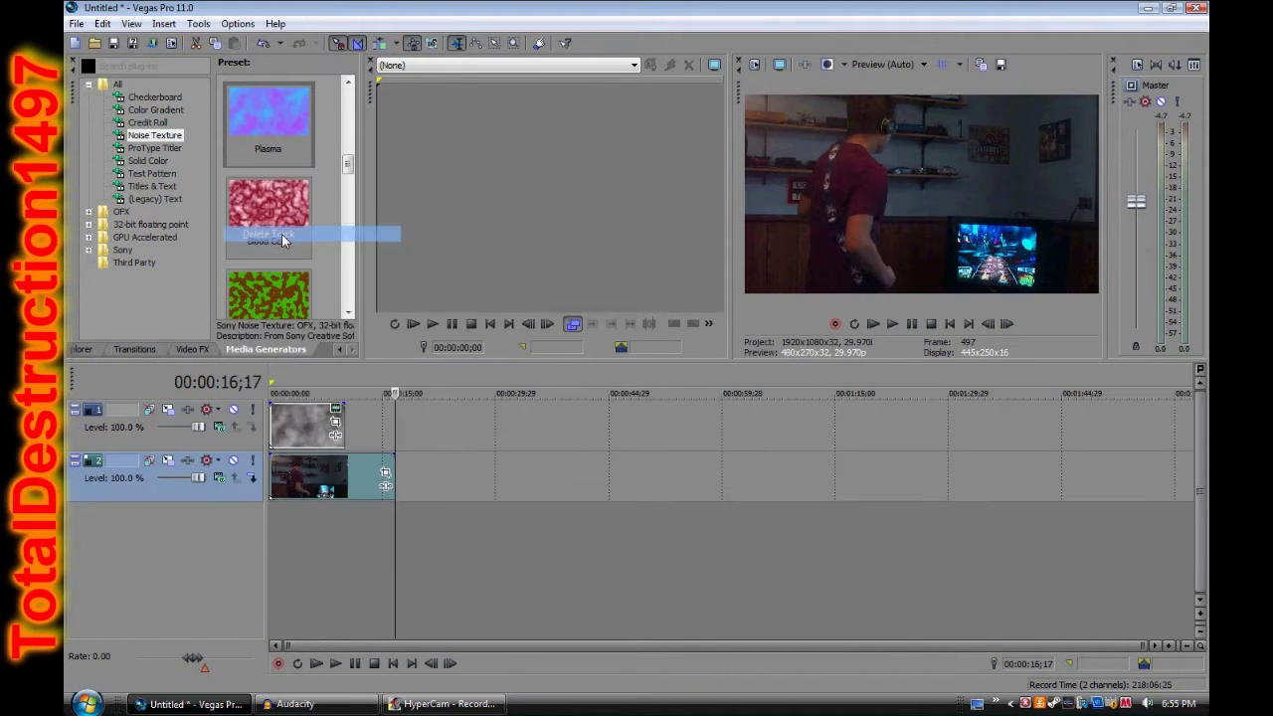
pyautogui.moveTo(338, 420)
pyautogui.mouseDown()
pyautogui.moveTo(397, 422)
pyautogui.moveTo(343, 423)
pyautogui.mouseUp()
pyautogui.moveTo(396, 484); pyautogui.dragTo(350, 486)
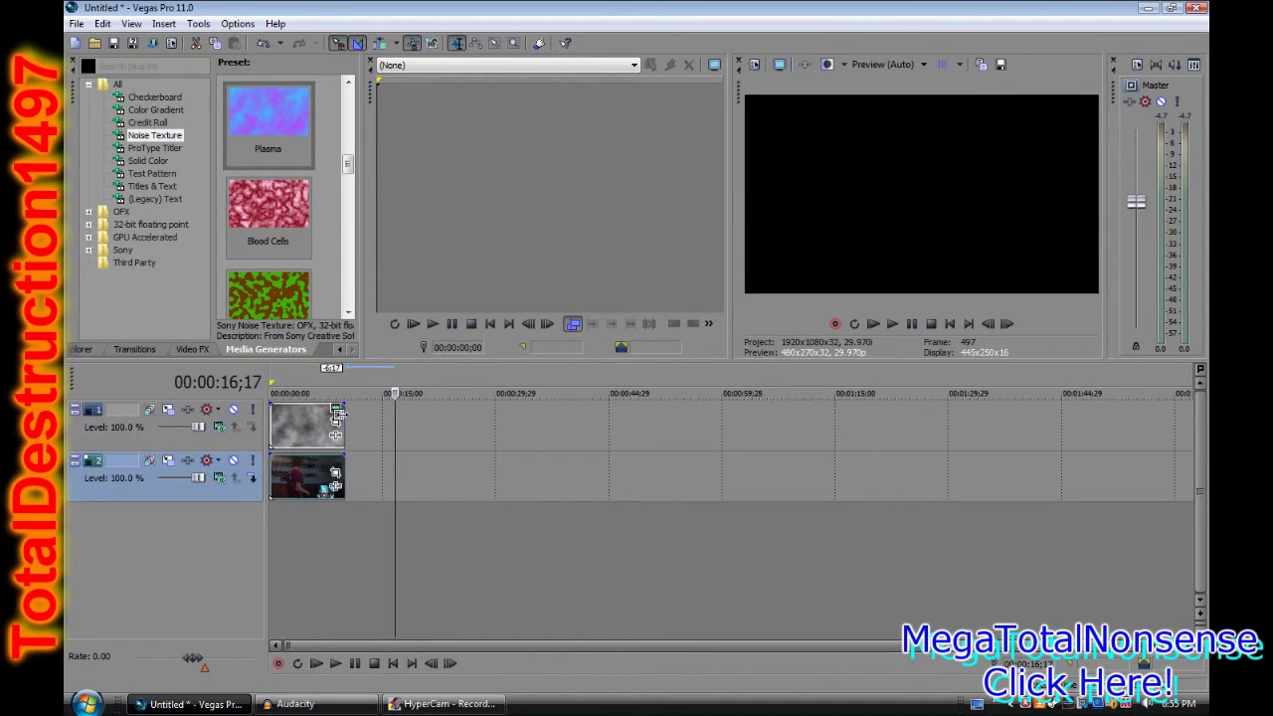
pyautogui.click(309, 426)
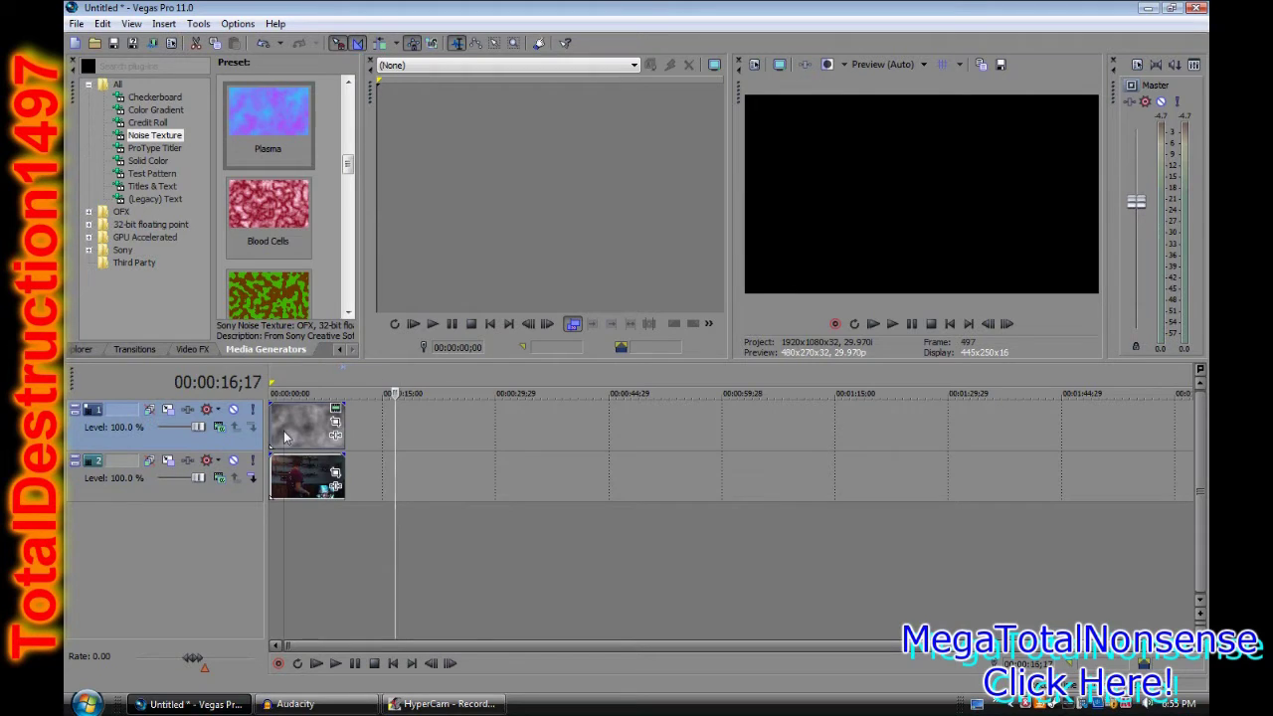
pyautogui.click(282, 545)
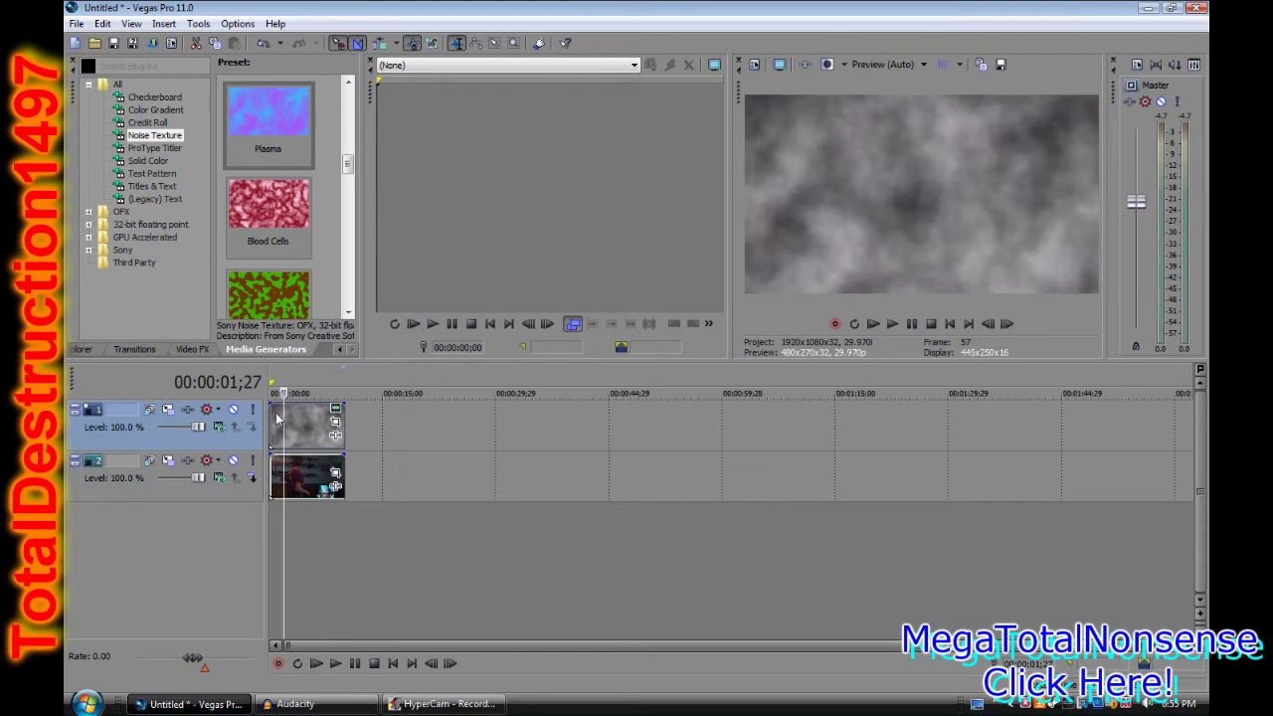
pyautogui.click(300, 545)
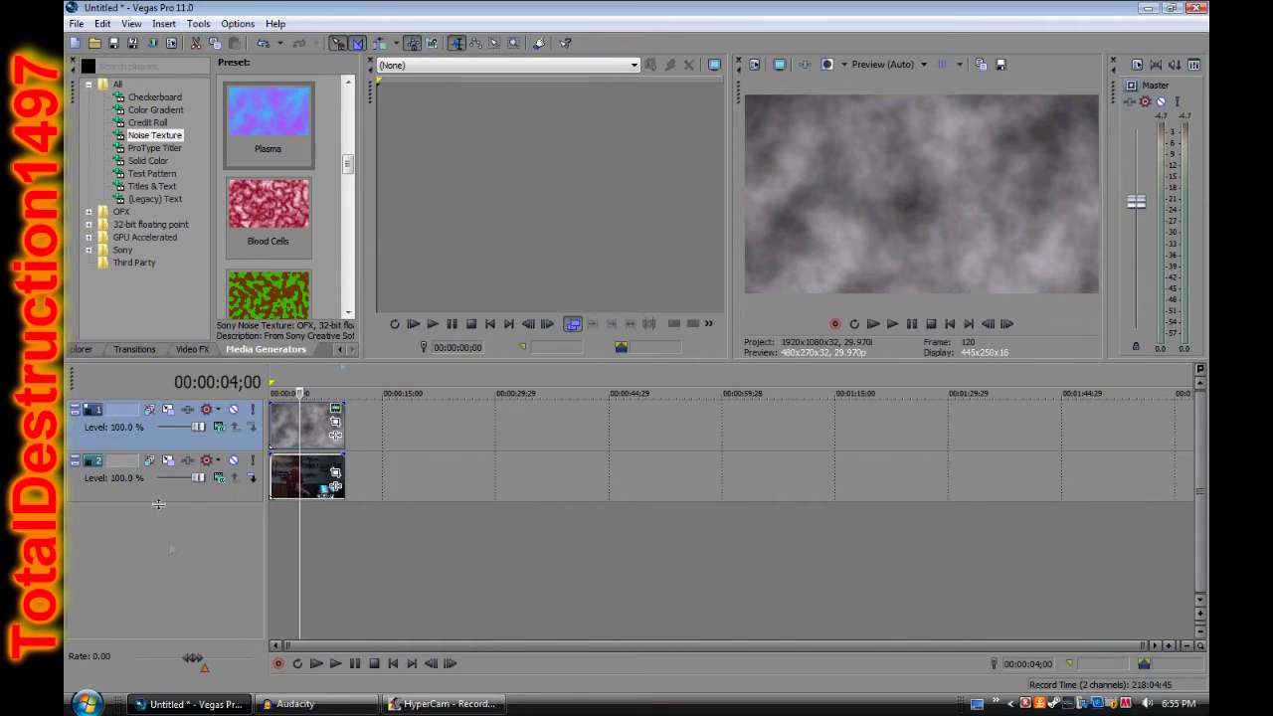
pyautogui.moveTo(316, 411)
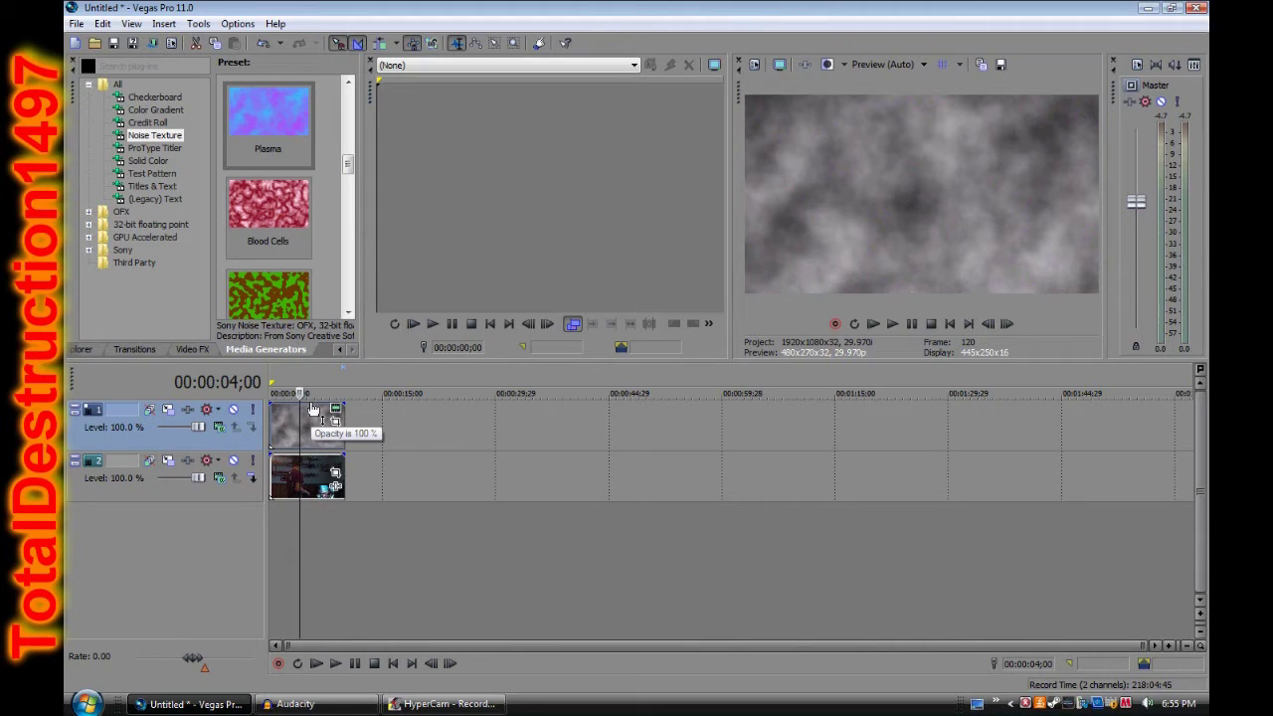
# Set the fog clip's opacity to about 62%, checking it at 00:00:30;01 and 00:00:04;10.
pyautogui.moveTo(314, 408); pyautogui.dragTo(313, 430)
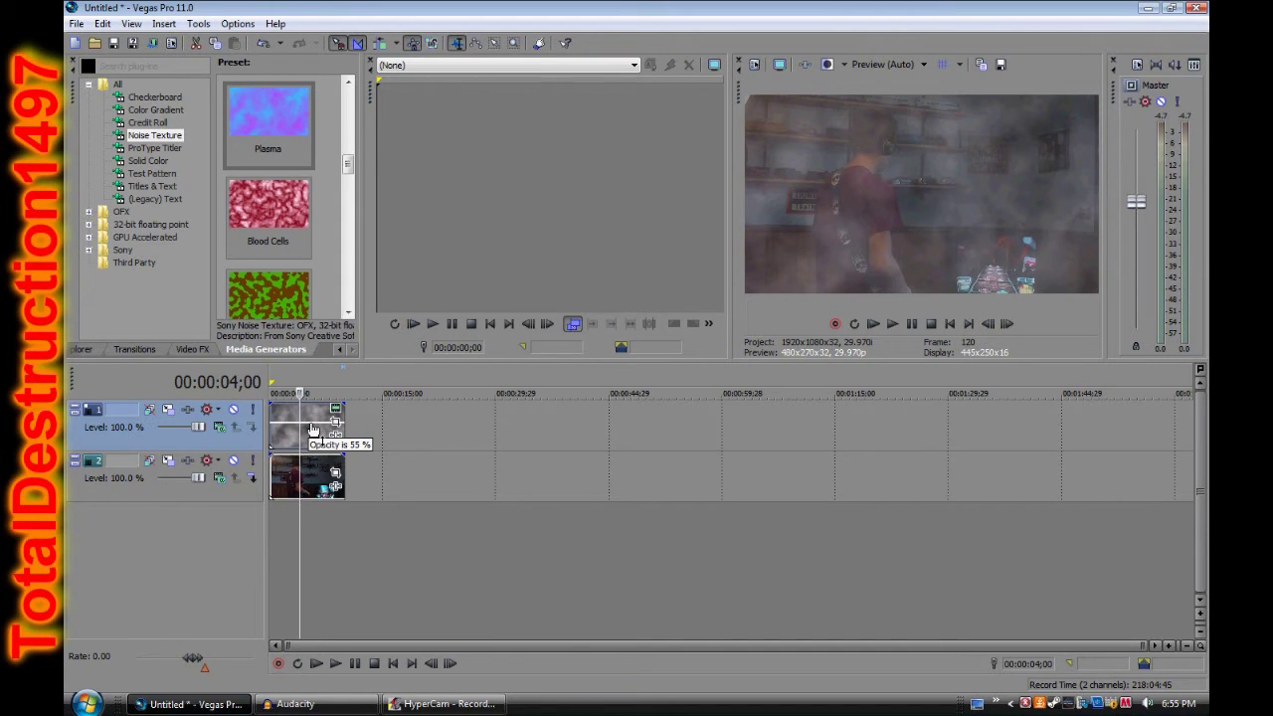
pyautogui.moveTo(313, 430); pyautogui.dragTo(314, 426)
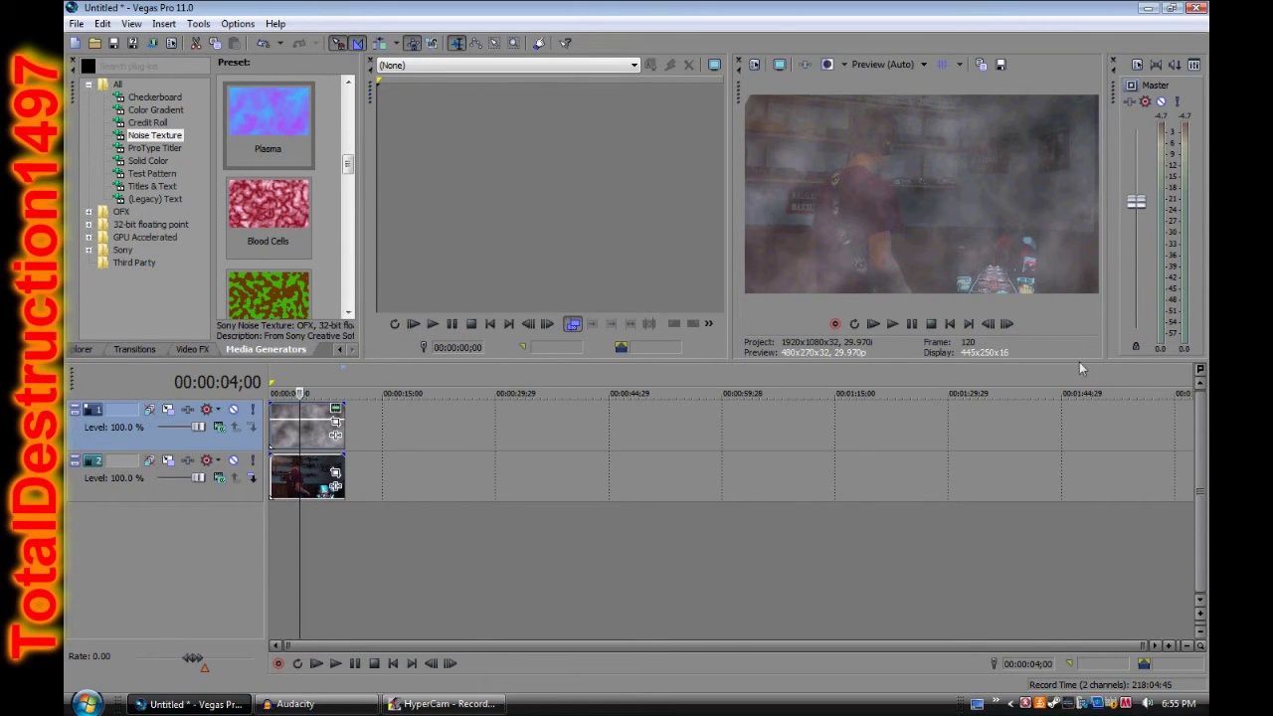
pyautogui.click(495, 485)
pyautogui.click(302, 484)
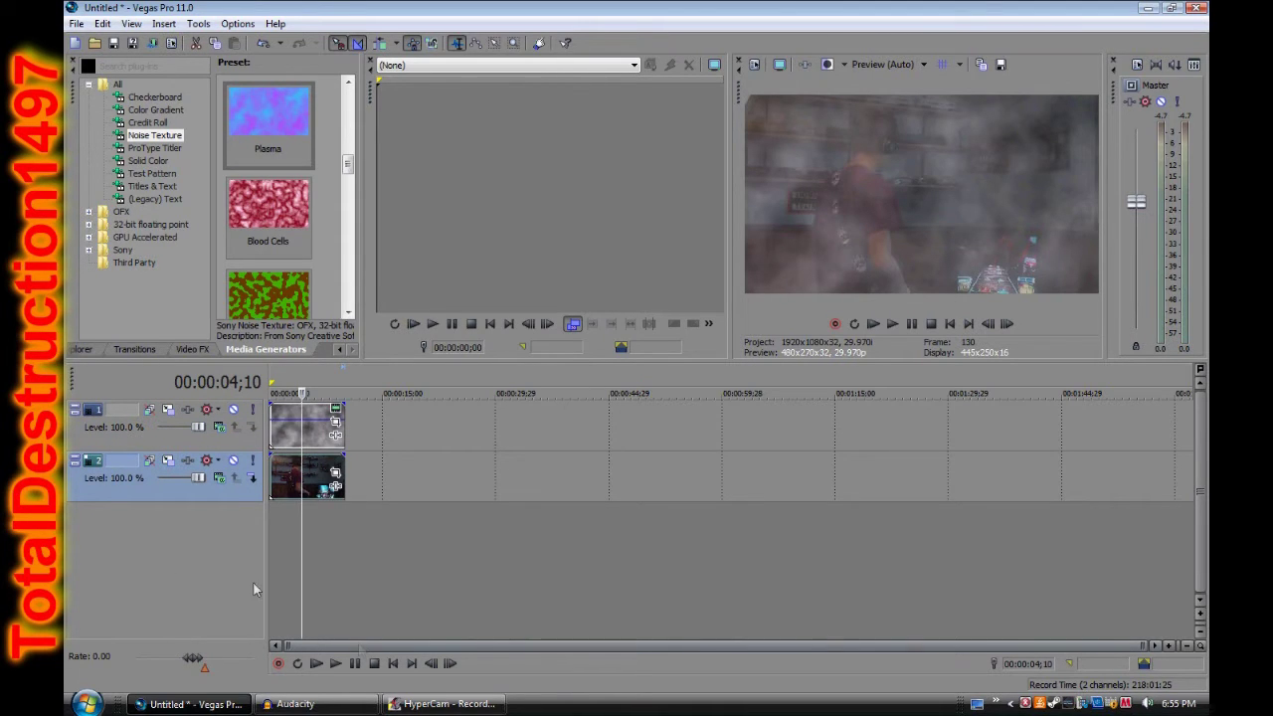
# Preview the fog-covered footage from the start, then return to the start and select the noise clip.
pyautogui.press('Home')
pyautogui.click(890, 325)
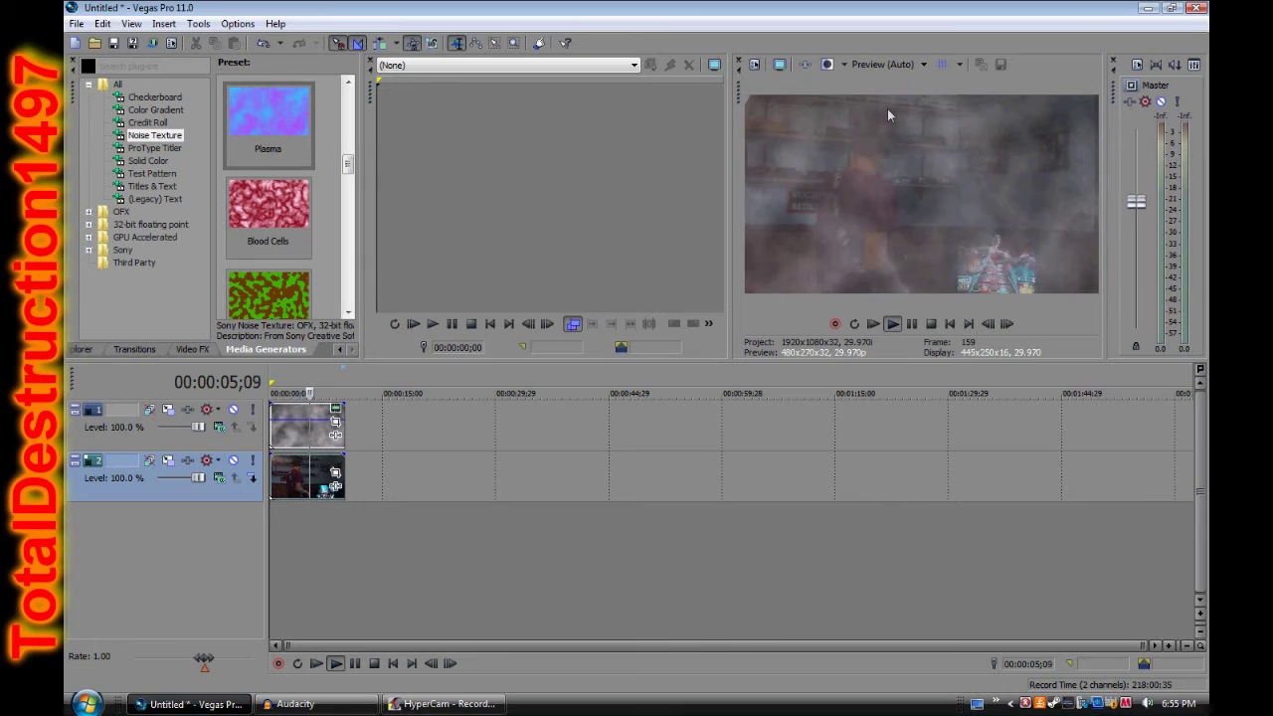
pyautogui.click(913, 327)
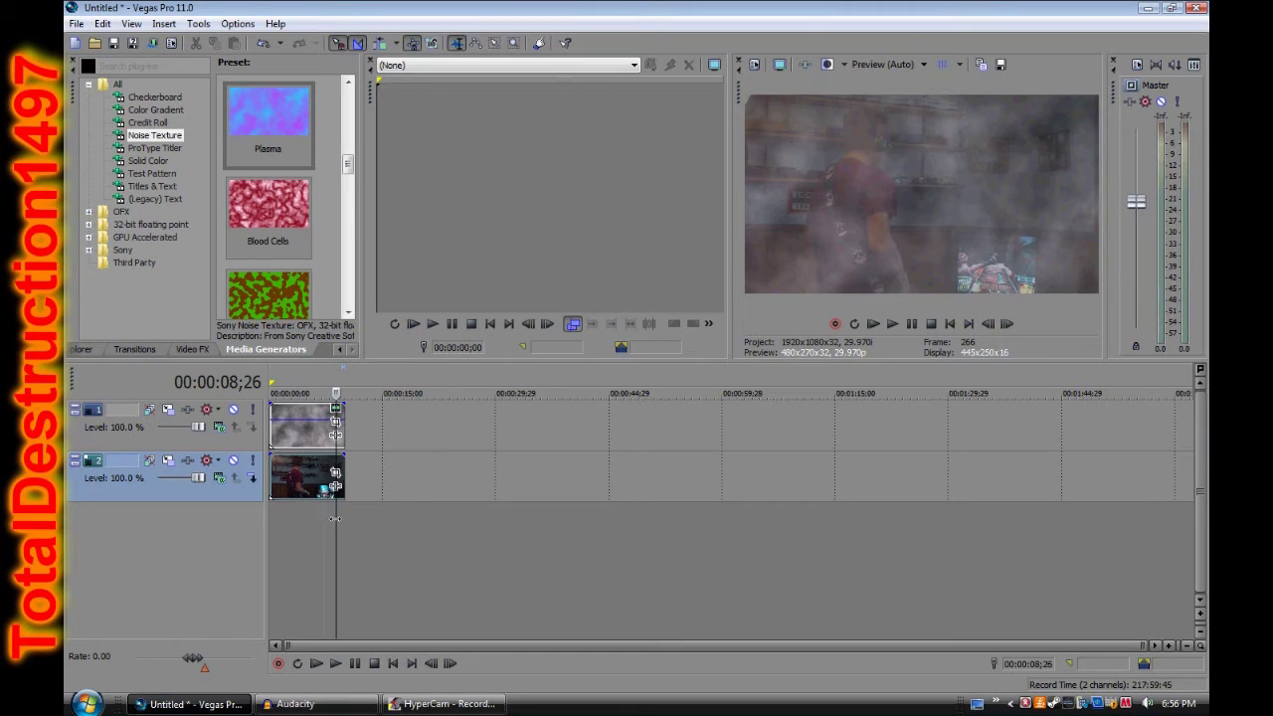
pyautogui.hotkey('ctrl', 'Home')
pyautogui.click(311, 435)
# Reopen the noise clip's Edit Generated Media settings and scroll to the Offset section.
pyautogui.rightClick(312, 436)
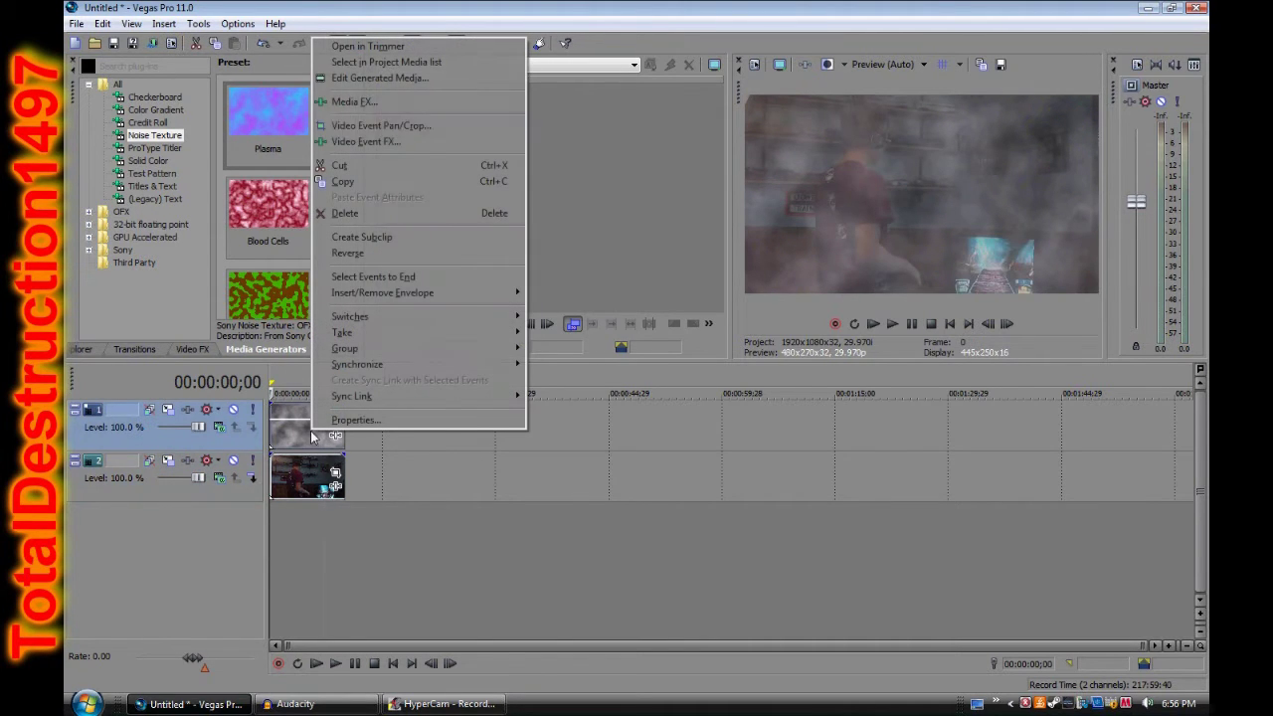
pyautogui.click(408, 80)
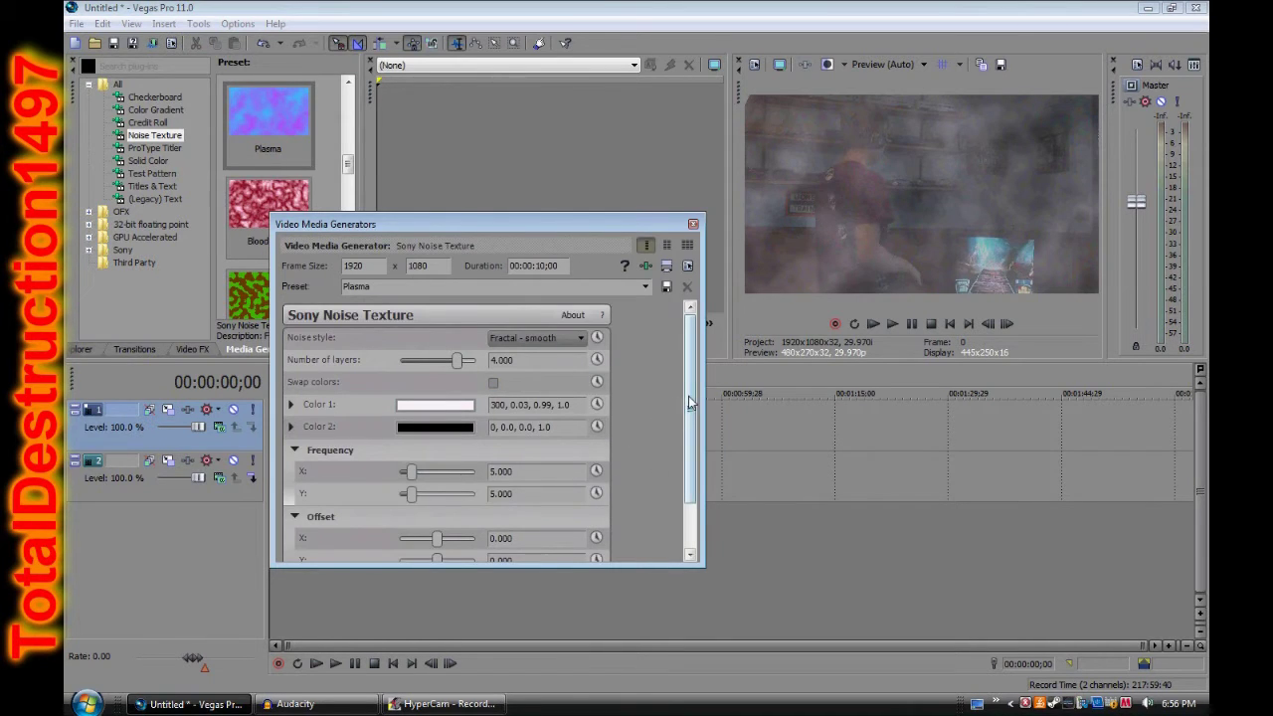
pyautogui.scroll(-2, 611, 463)
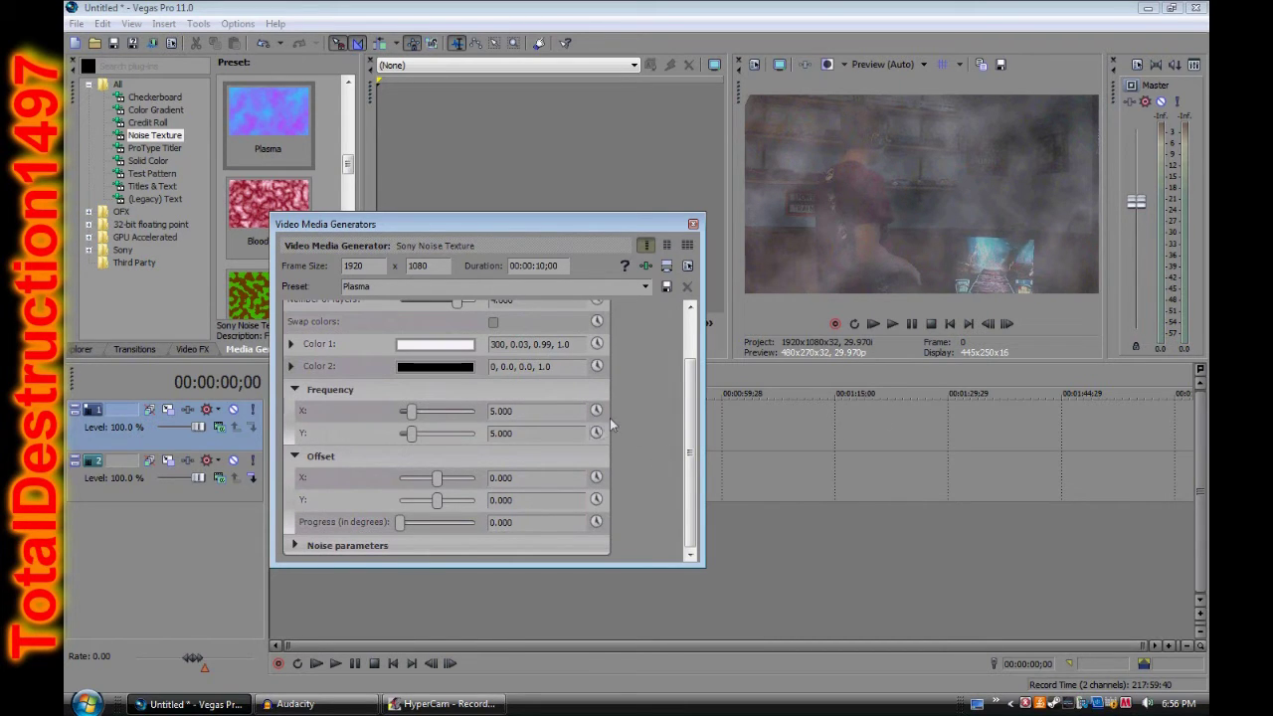
# Animate the fog's Offset X, raising it to 5.000 at the 00:00:10;00 end keyframe.
pyautogui.click(597, 499)
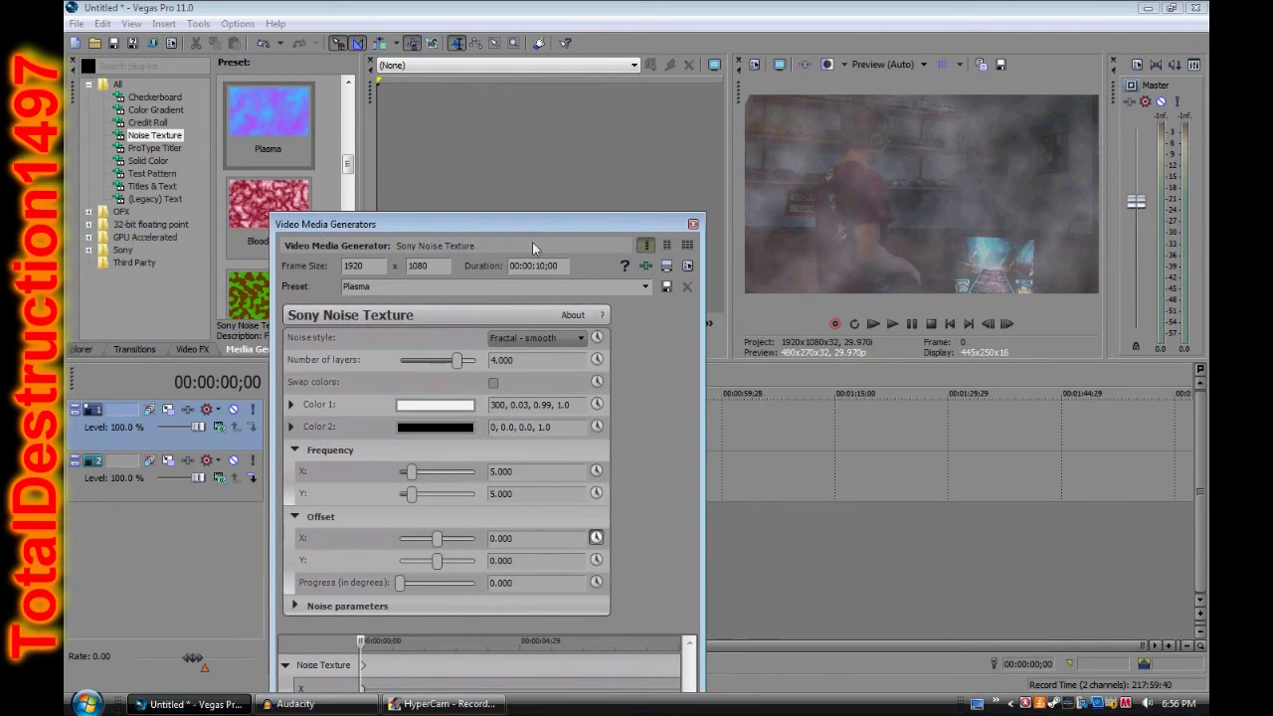
pyautogui.moveTo(557, 223); pyautogui.dragTo(619, 110)
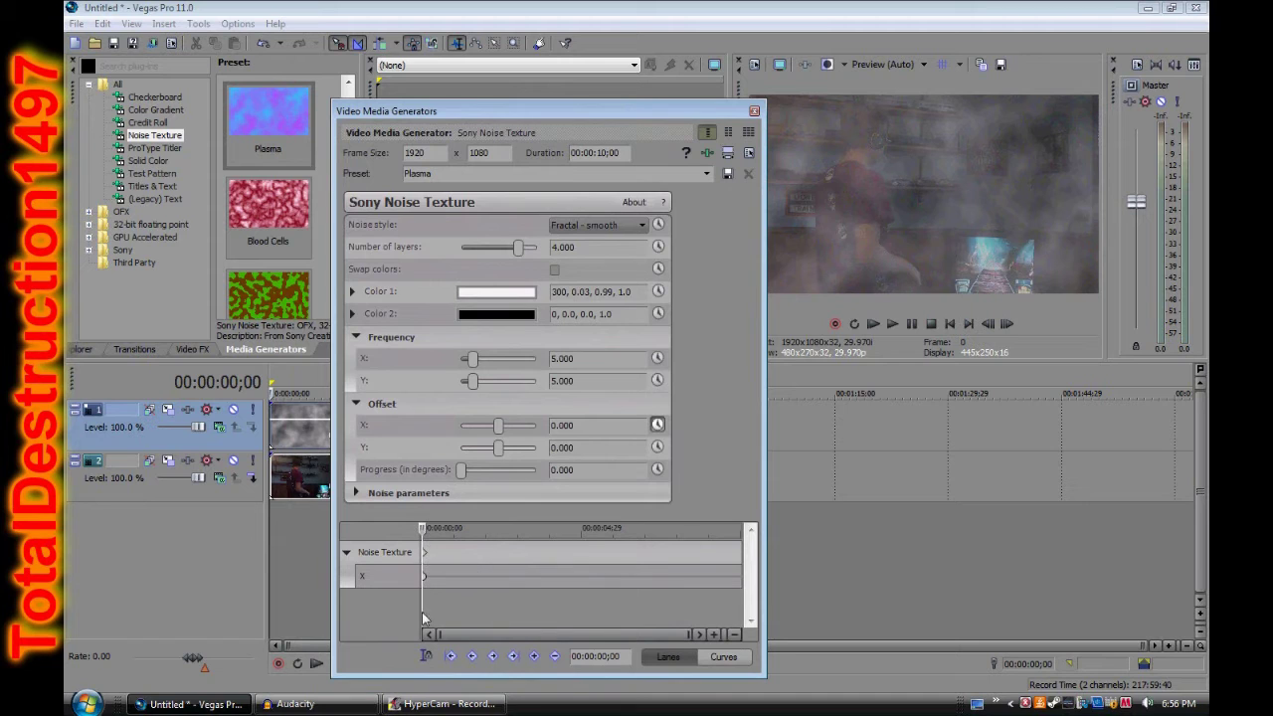
pyautogui.moveTo(421, 611); pyautogui.dragTo(816, 513)
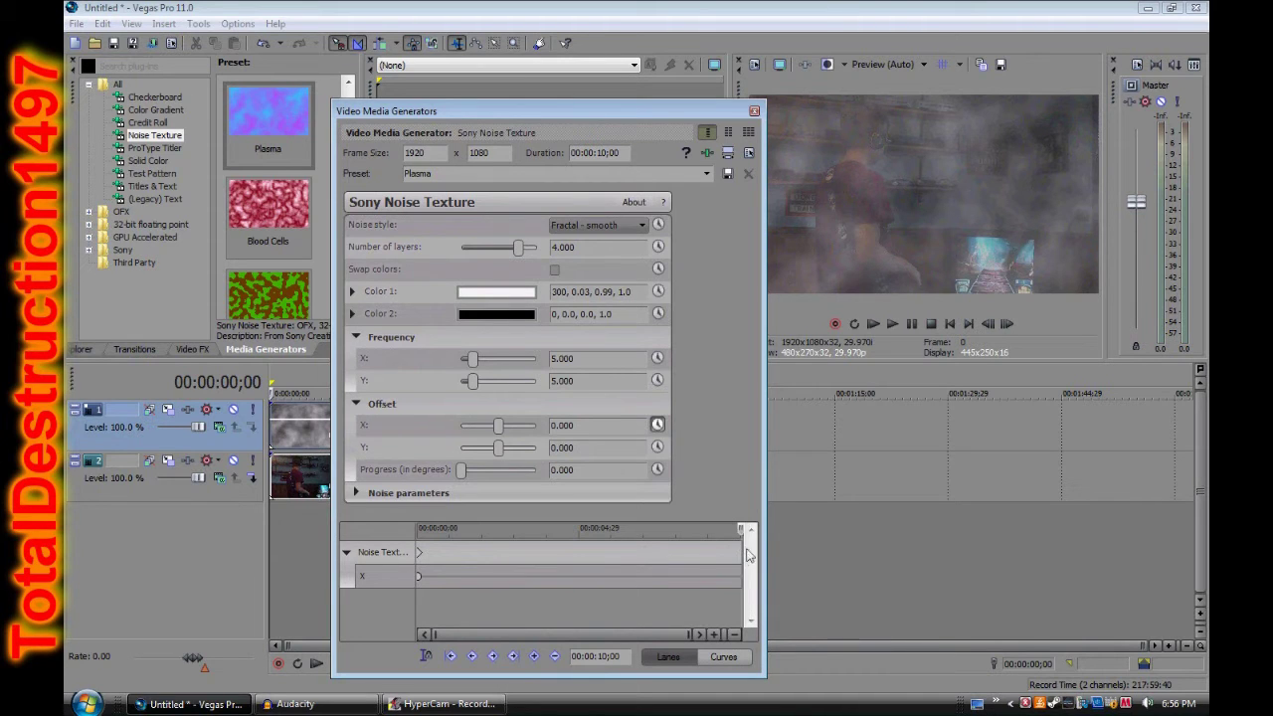
pyautogui.moveTo(499, 426); pyautogui.dragTo(527, 435)
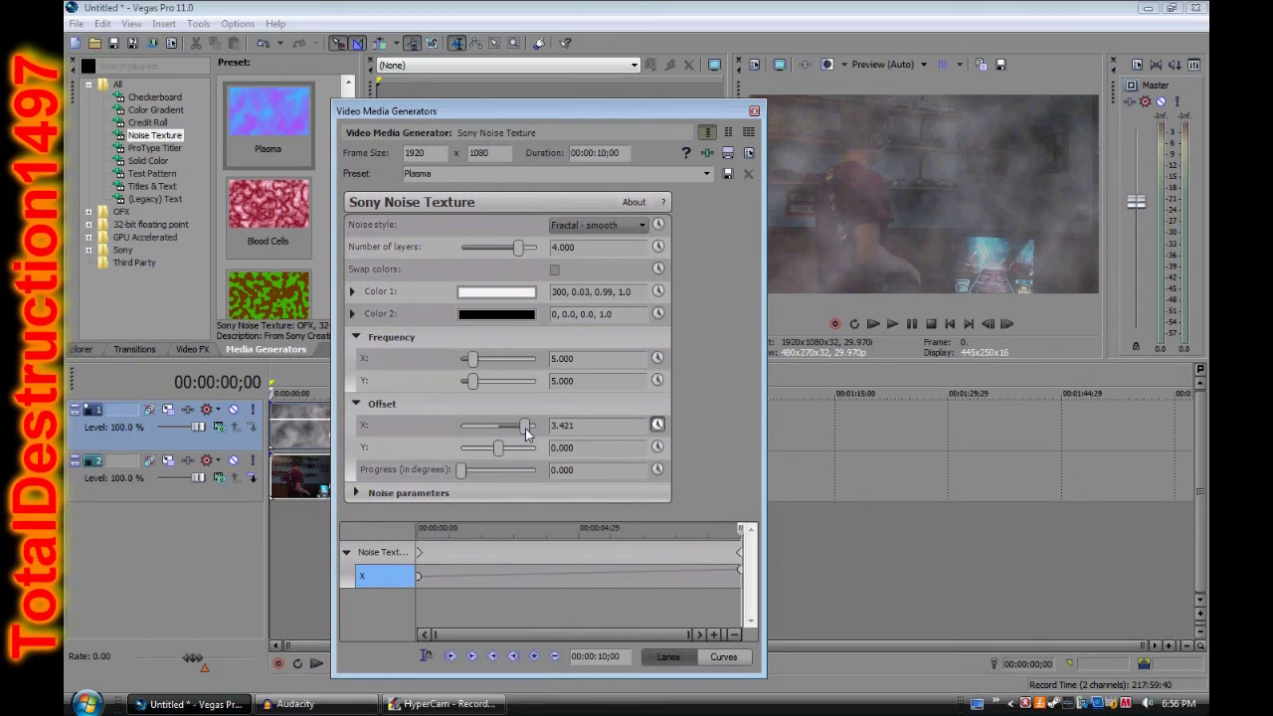
pyautogui.moveTo(530, 434); pyautogui.dragTo(554, 429)
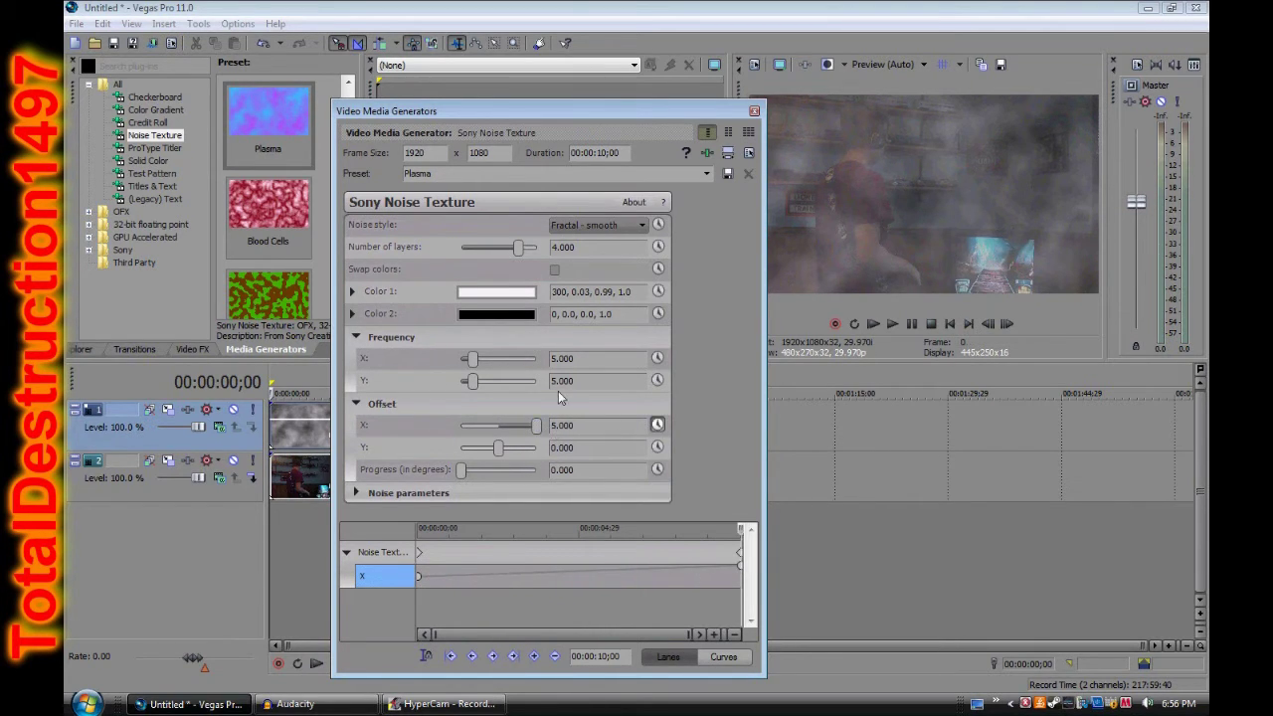
# Start playback and switch the preview quality to Draft (Auto).
pyautogui.click(893, 325)
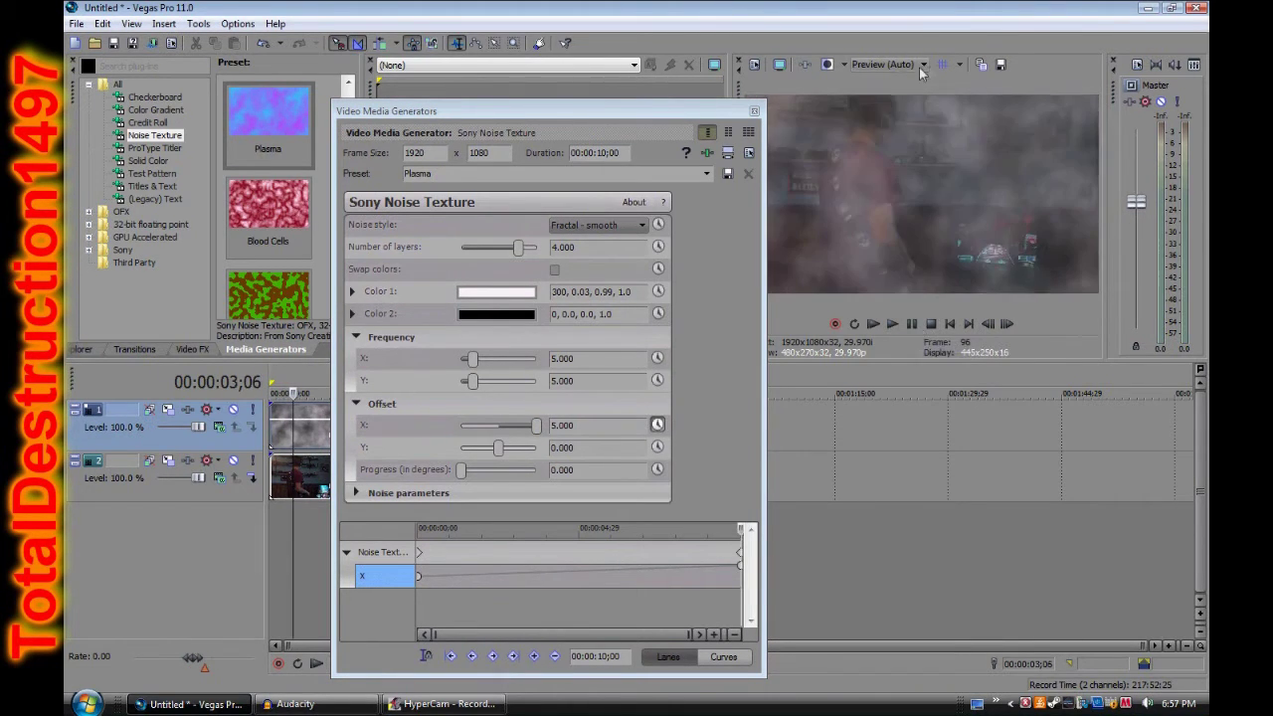
pyautogui.click(888, 64)
pyautogui.click(961, 83)
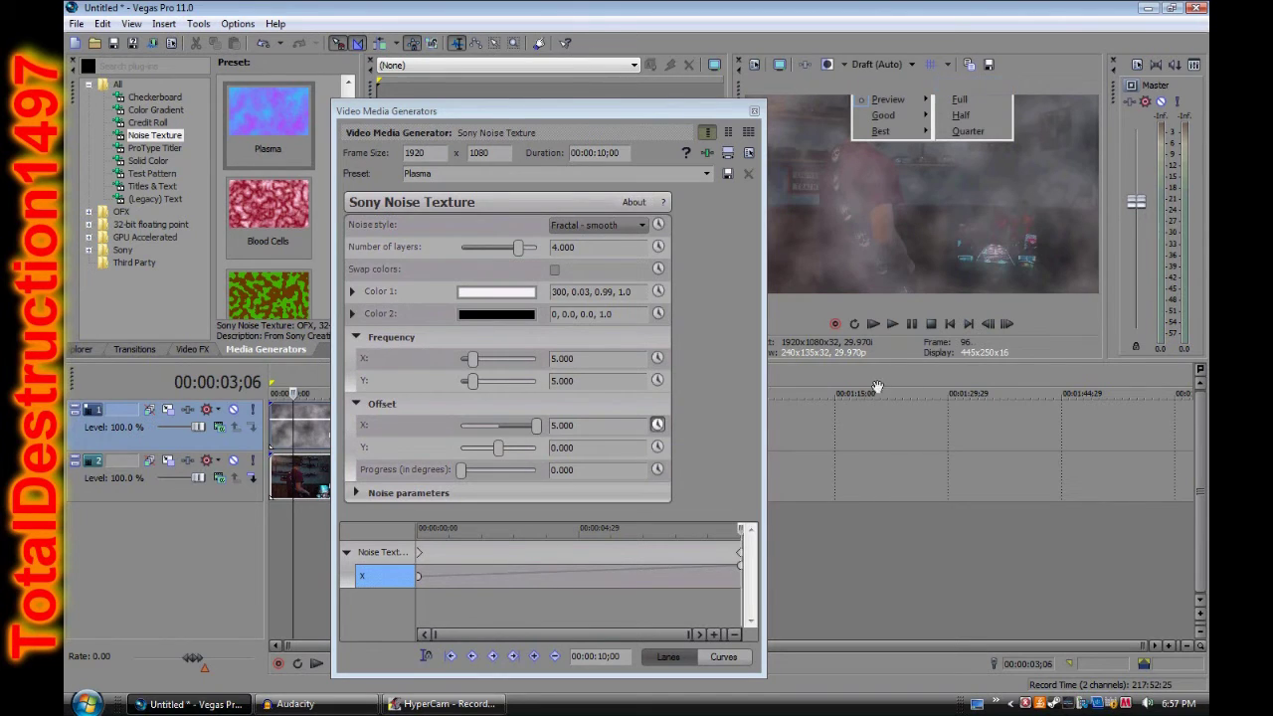
# Play back the fog drift several times, pausing finally at 06;20.
pyautogui.click(886, 322)
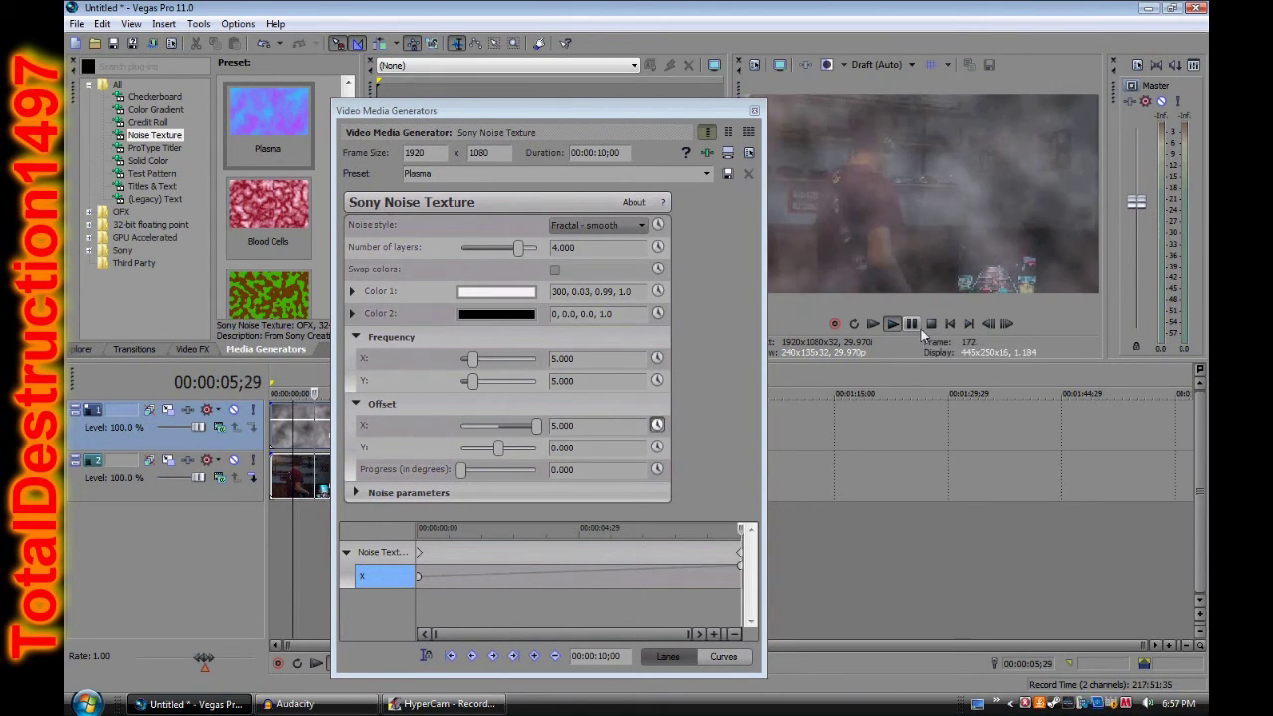
pyautogui.click(914, 326)
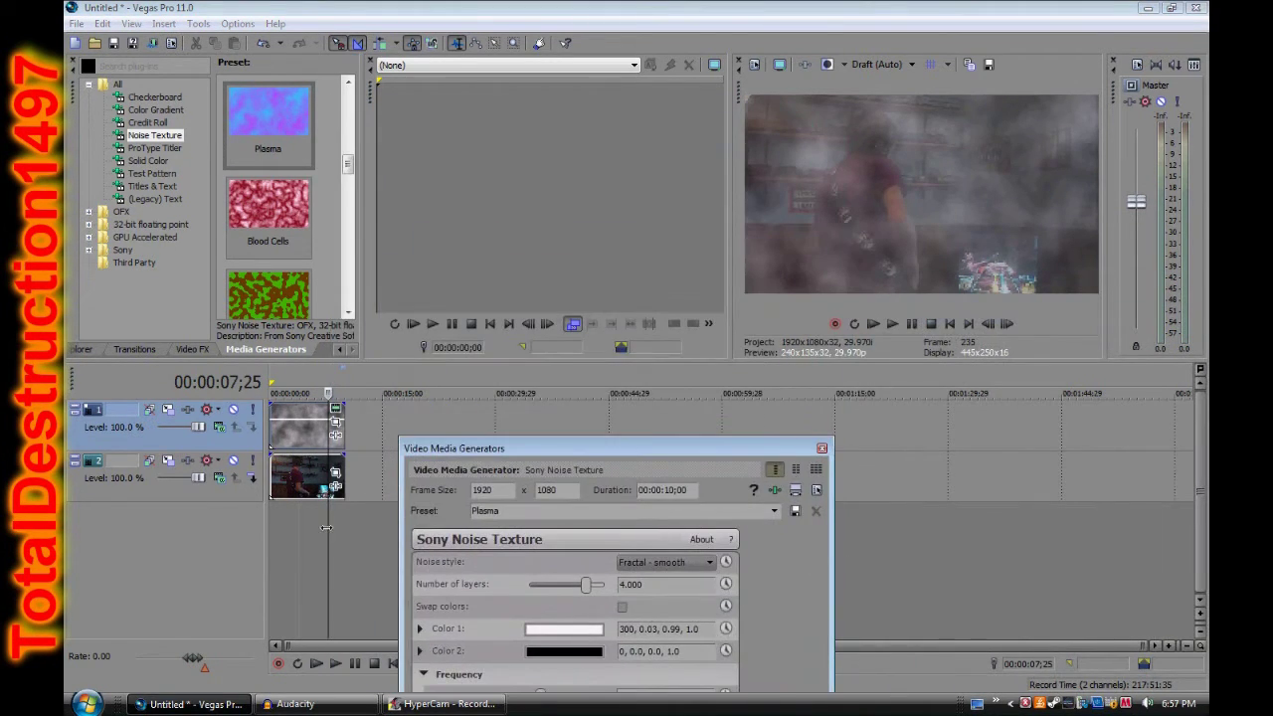
pyautogui.click(894, 323)
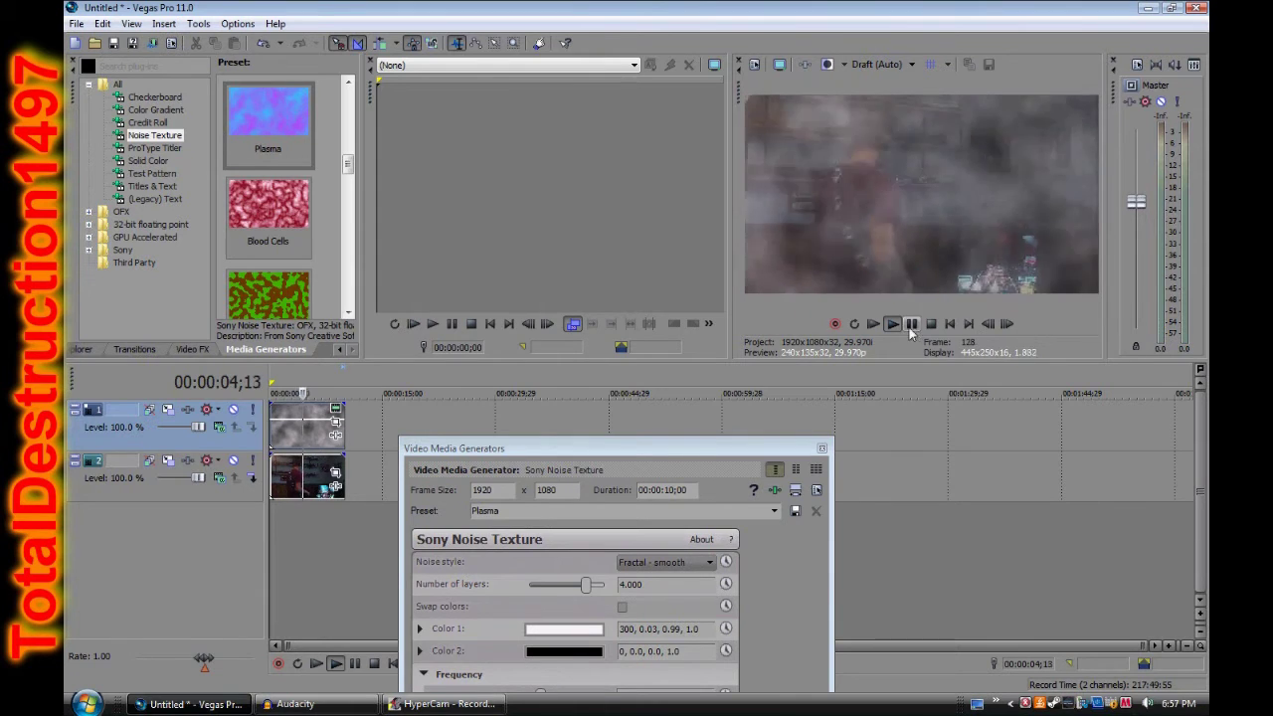
pyautogui.click(911, 324)
pyautogui.moveTo(655, 452); pyautogui.dragTo(663, 435)
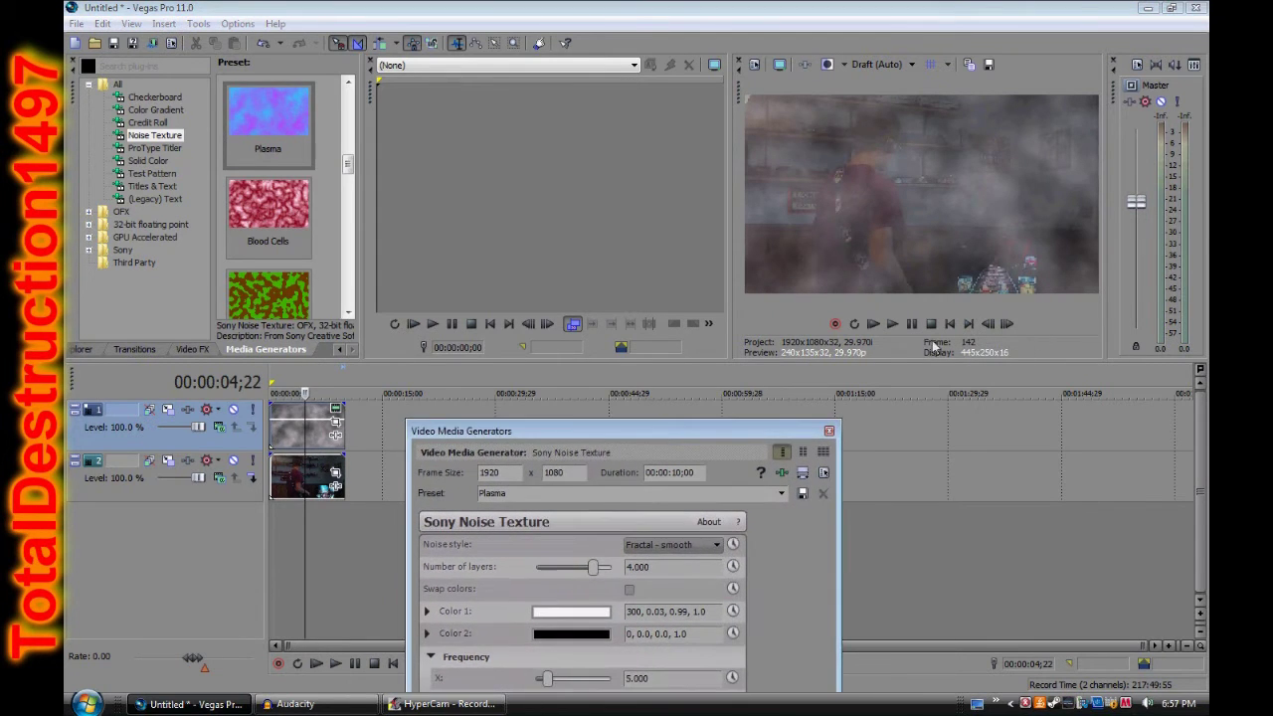
pyautogui.click(907, 325)
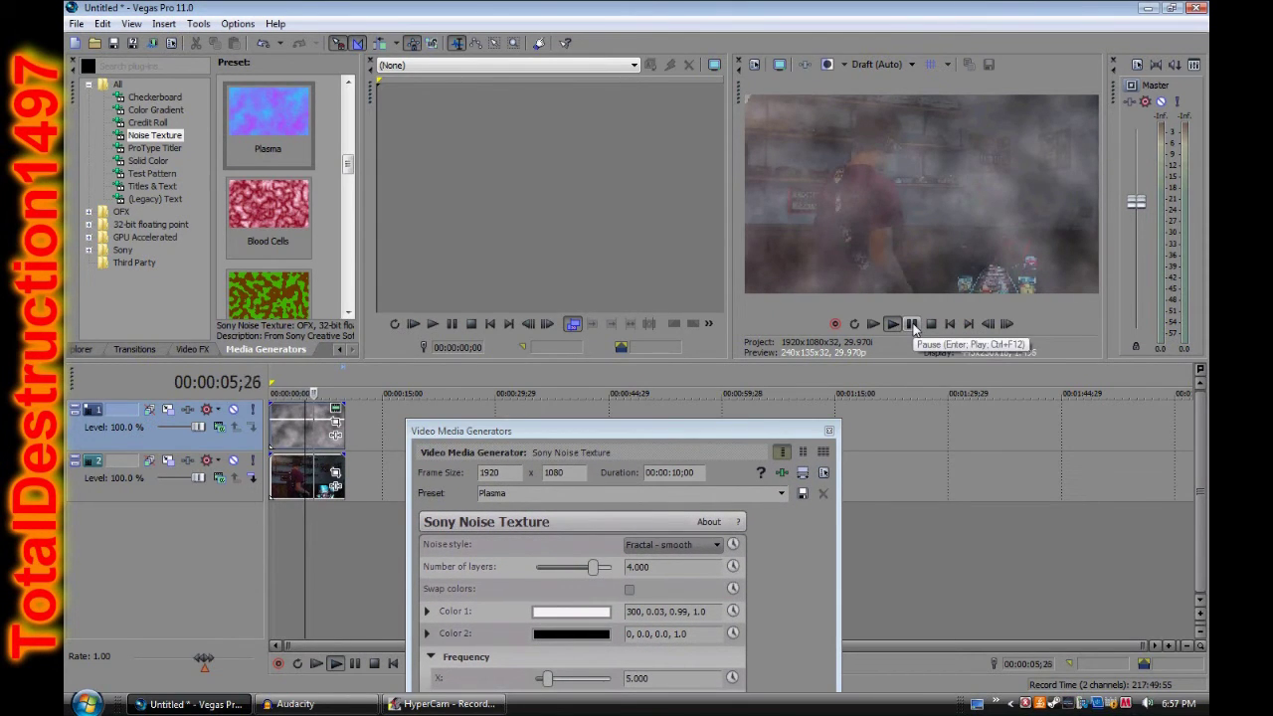
pyautogui.click(911, 325)
# Animate the fog's Offset Y to 5.000 at the end keyframe as well.
pyautogui.moveTo(625, 432); pyautogui.dragTo(621, 194)
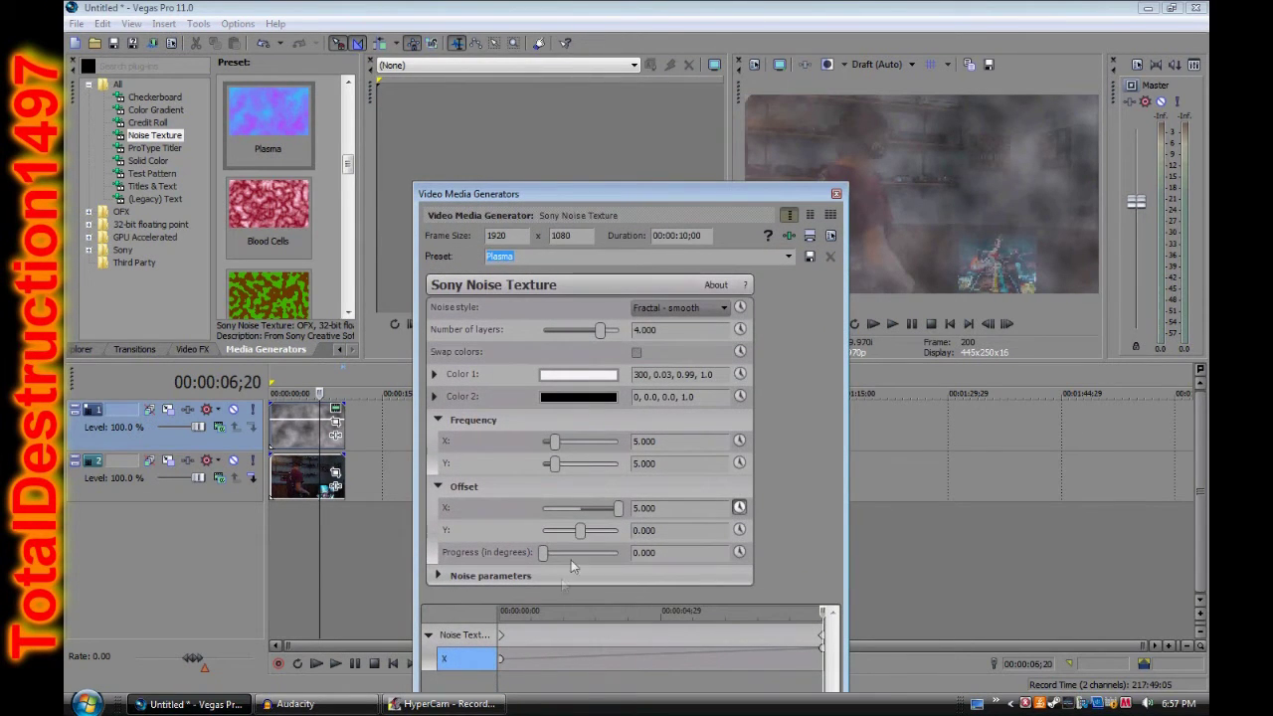
pyautogui.click(740, 530)
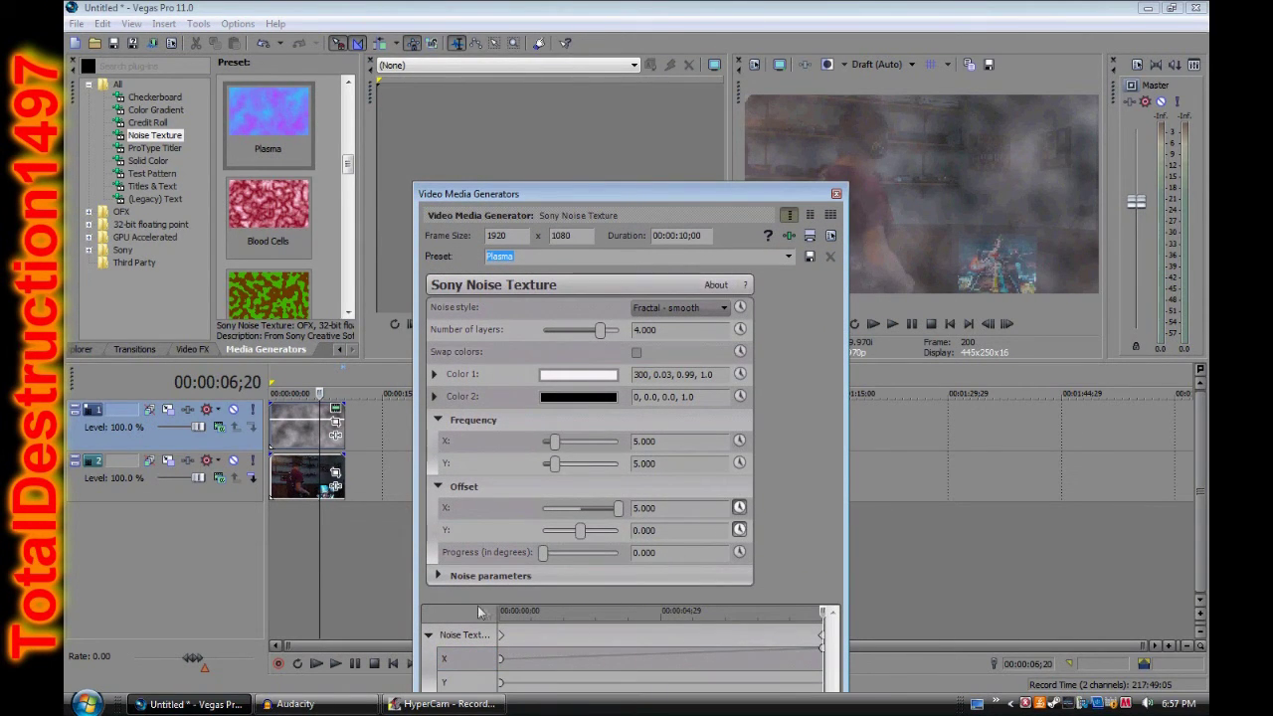
pyautogui.moveTo(580, 532); pyautogui.dragTo(729, 543)
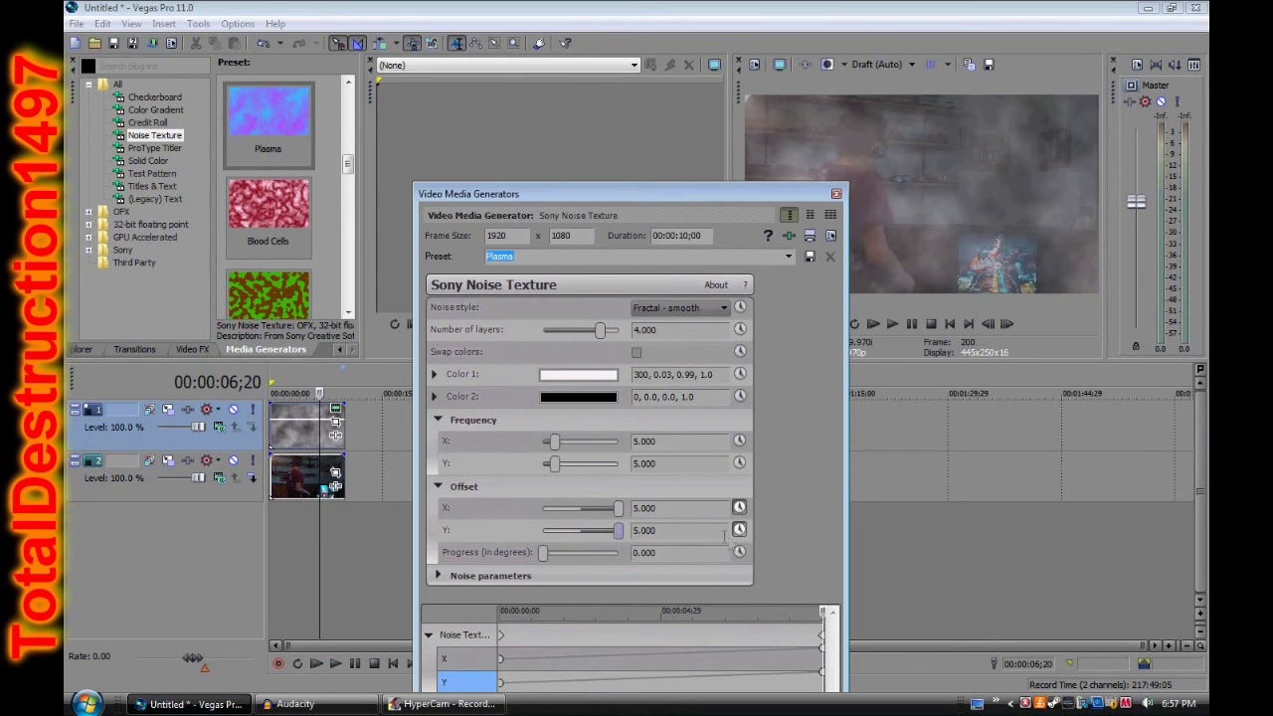
pyautogui.moveTo(611, 535); pyautogui.dragTo(605, 535)
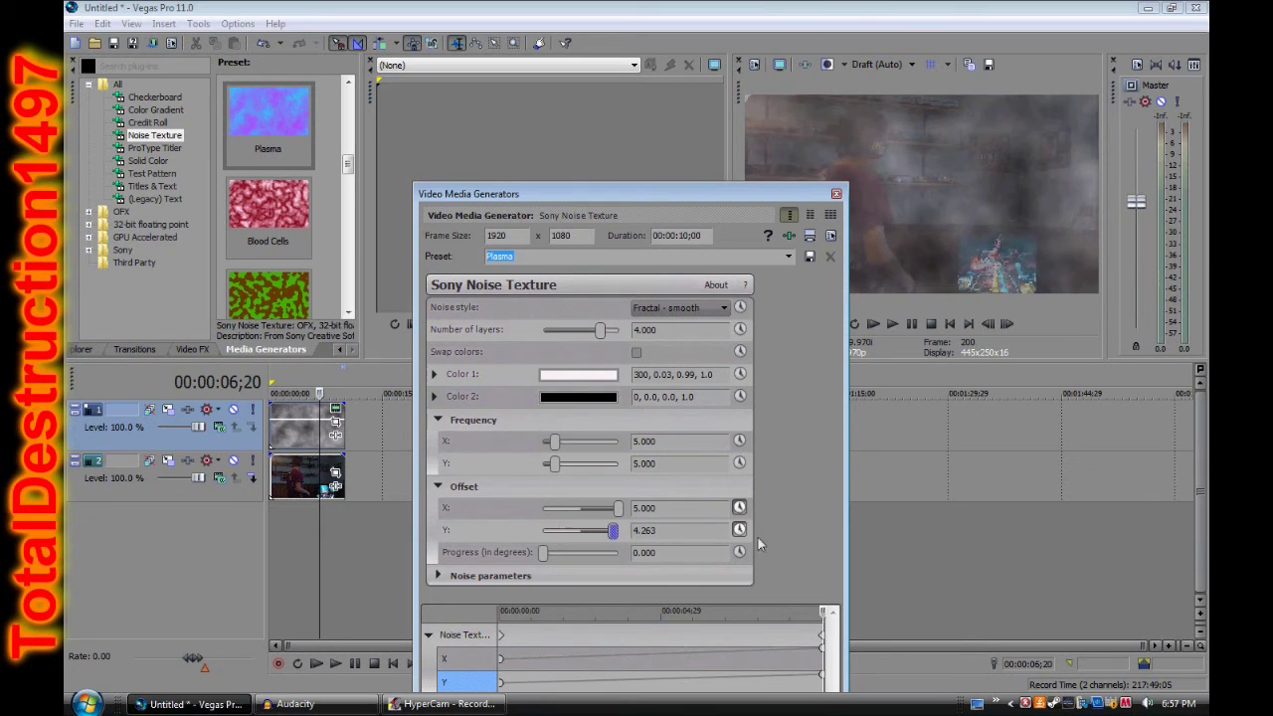
pyautogui.moveTo(733, 191); pyautogui.dragTo(699, 144)
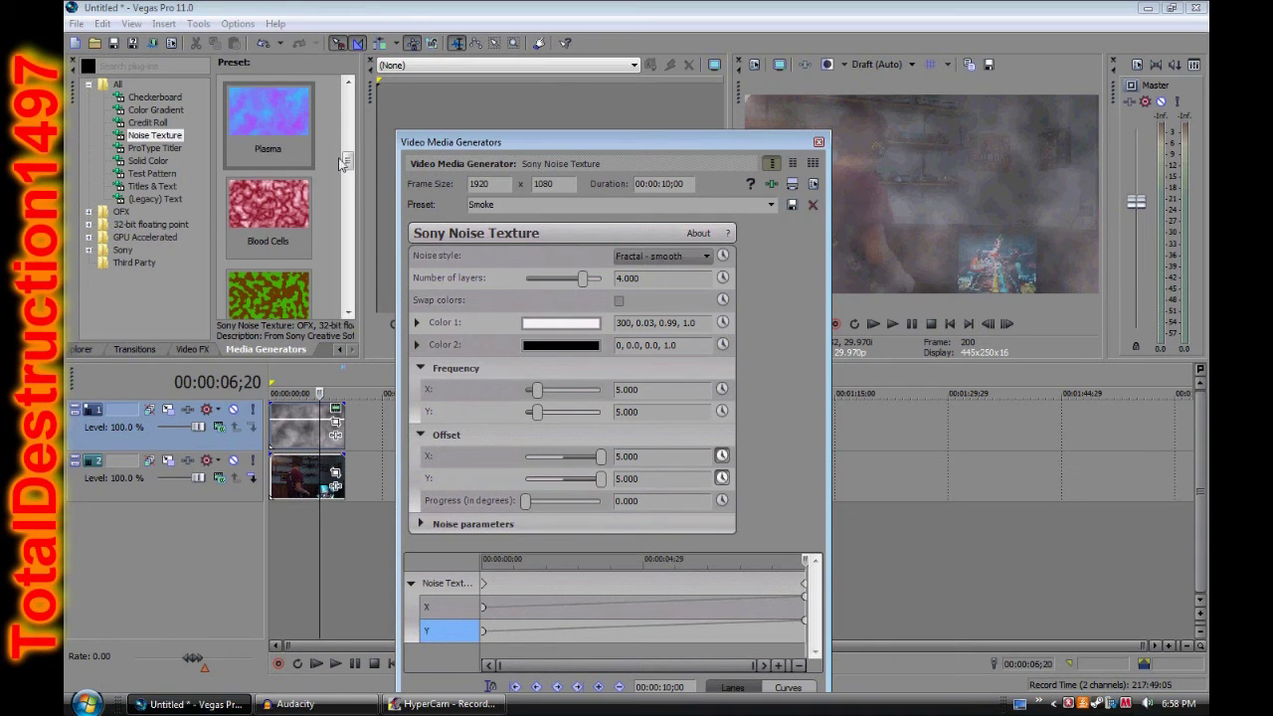
# Close the noise texture settings and play the drifting fog from the project start, then stop.
pyautogui.scroll(-6, 322, 264)
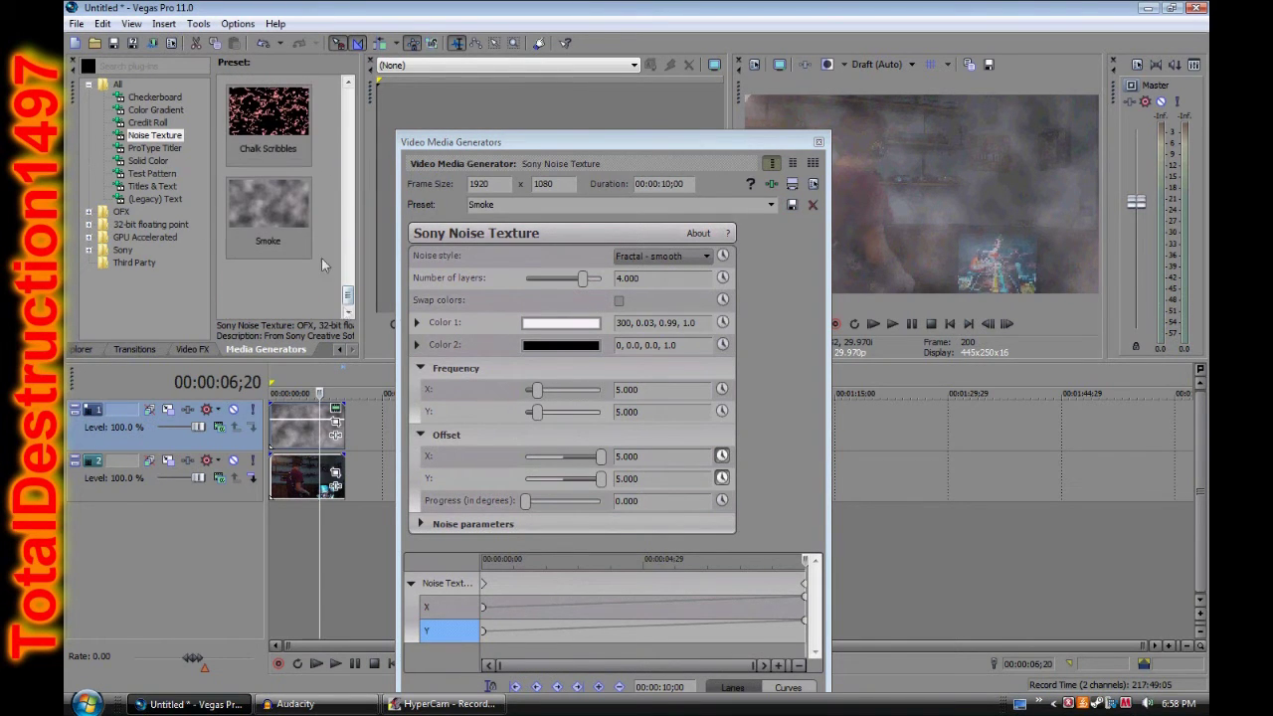
pyautogui.click(819, 143)
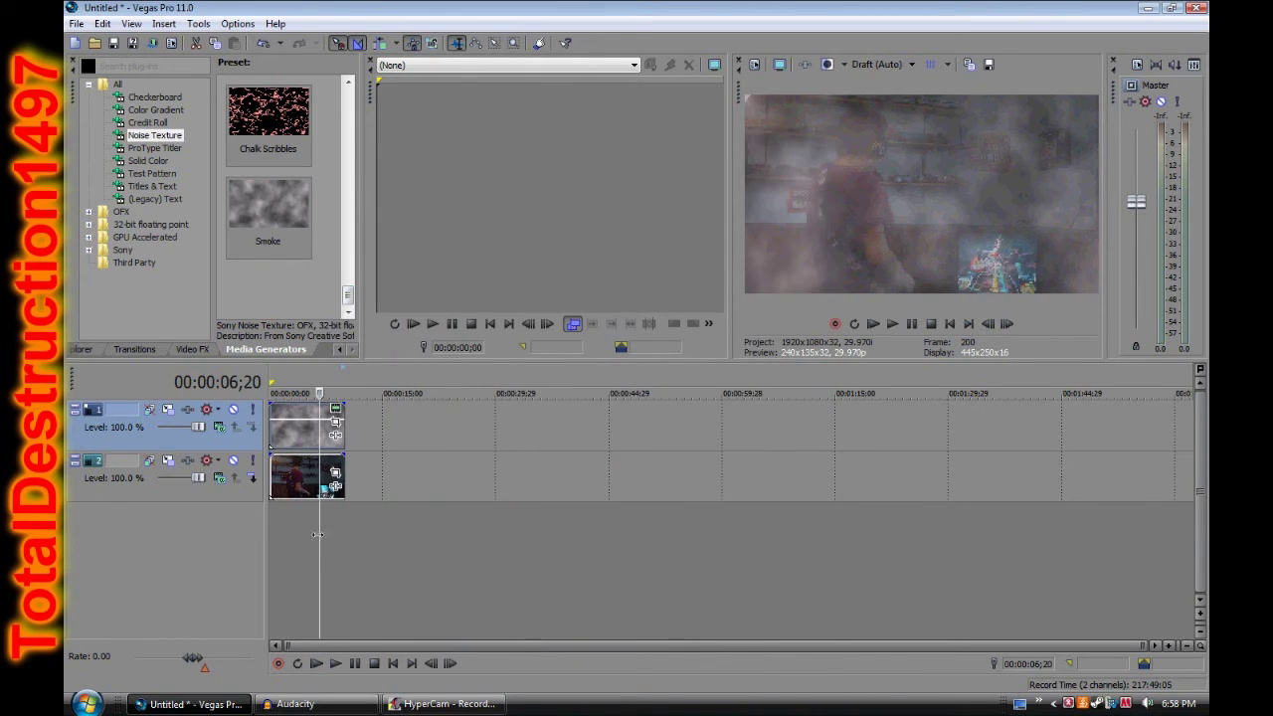
pyautogui.press('Home')
pyautogui.press('space')
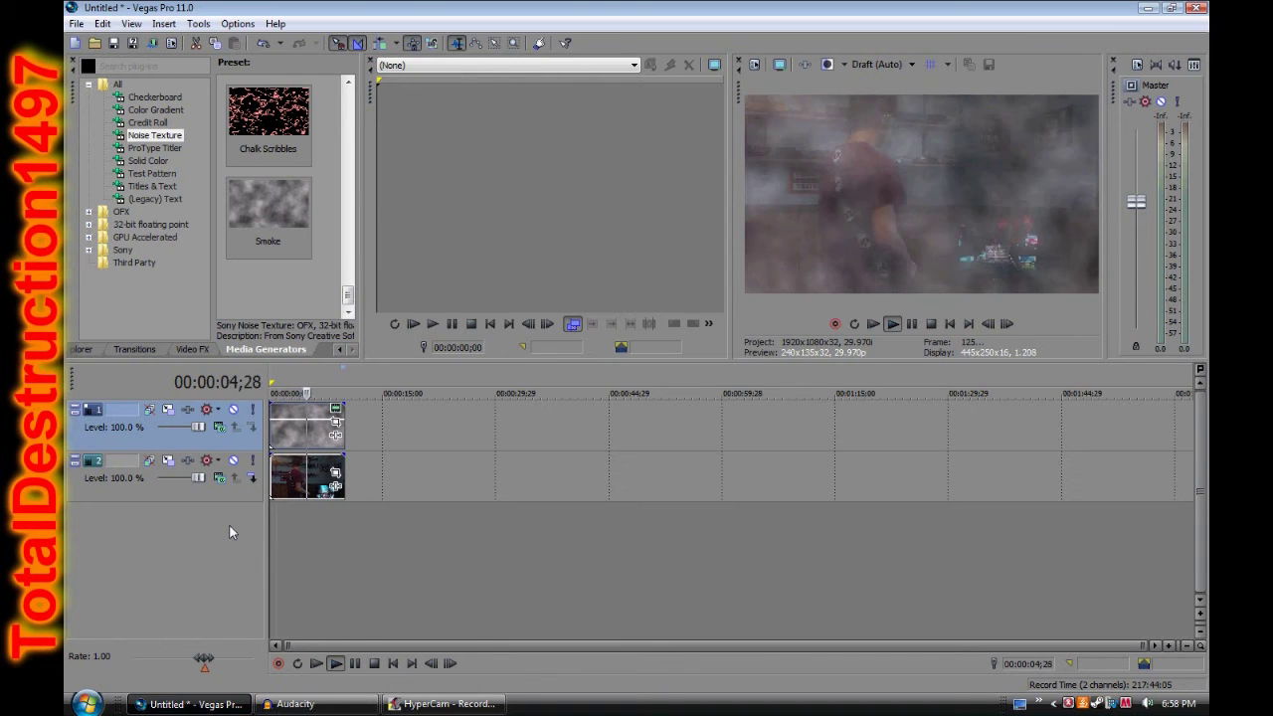
pyautogui.press('space')
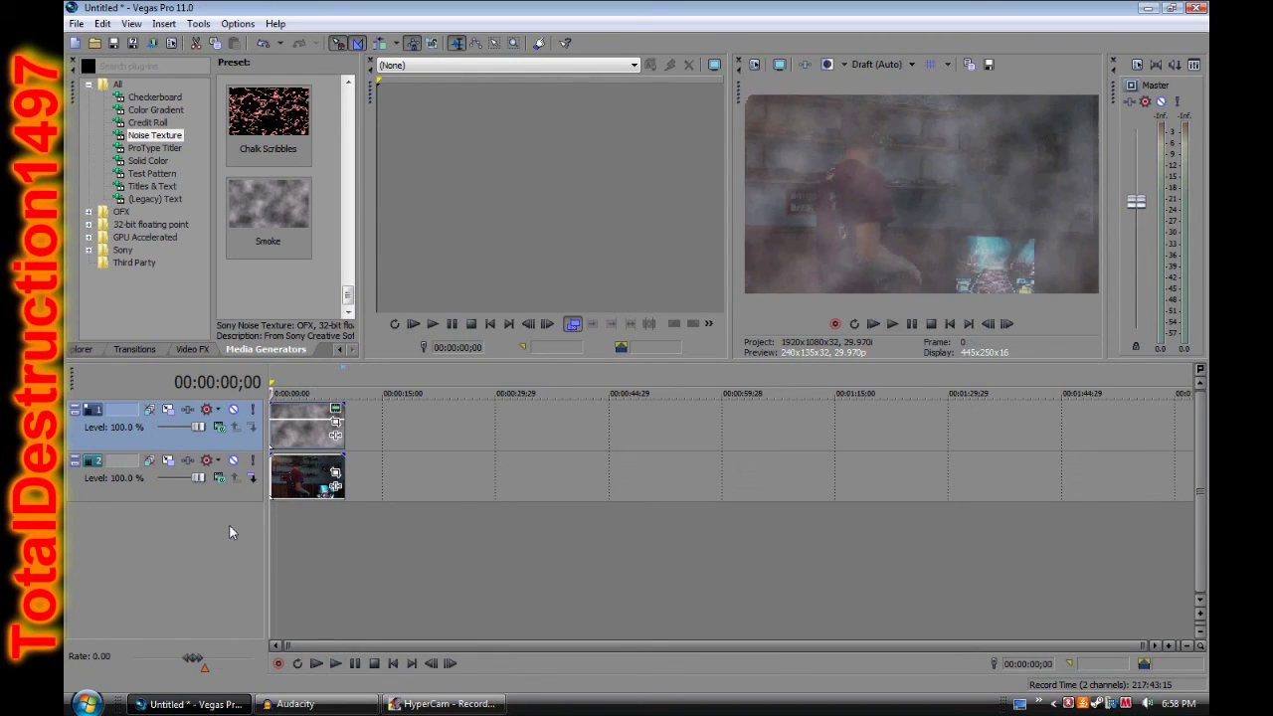